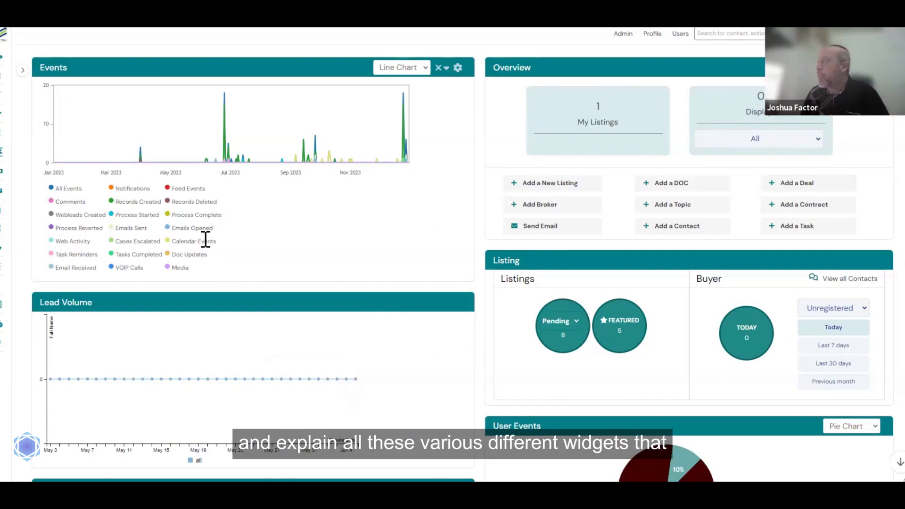
- Open the All Contacts list from the Contacts navigation and widen the contacts table
scroll(205, 239, "down", 5)
scroll(206, 248, "down", 5)
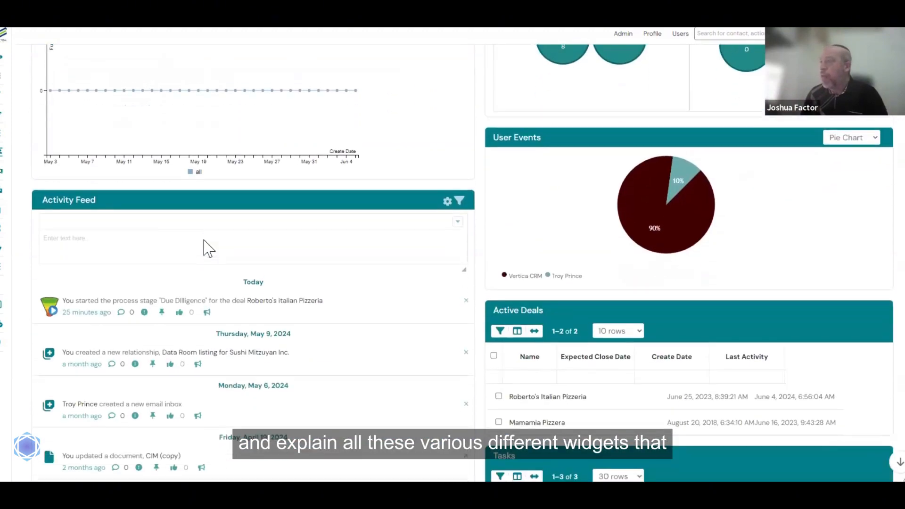
scroll(206, 247, "up", 10)
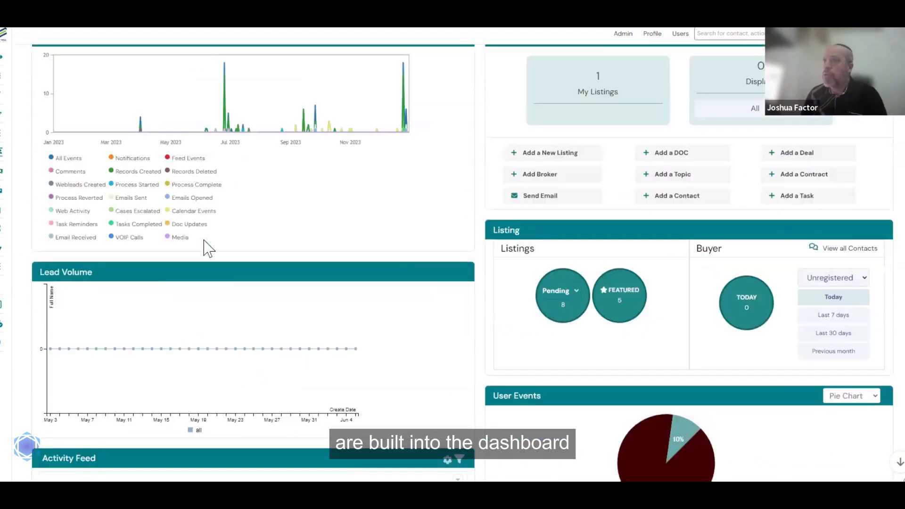
left_click(21, 116)
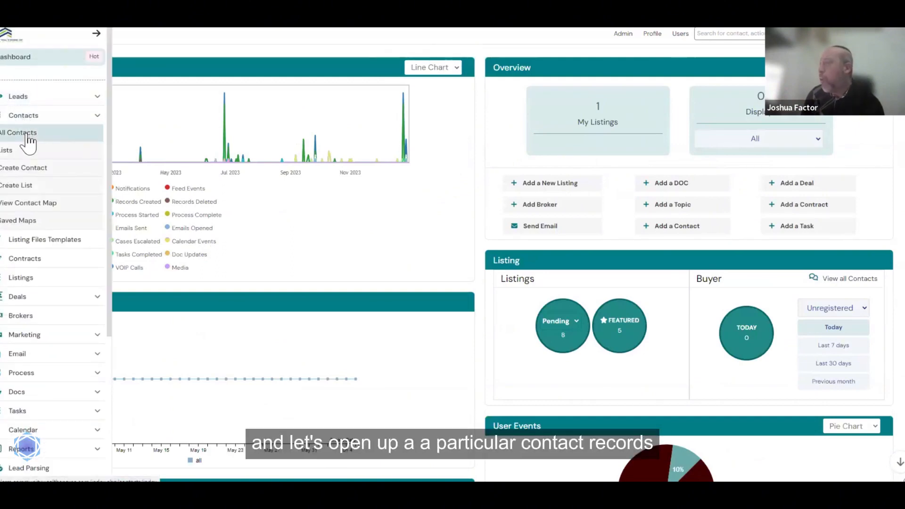
left_click(28, 137)
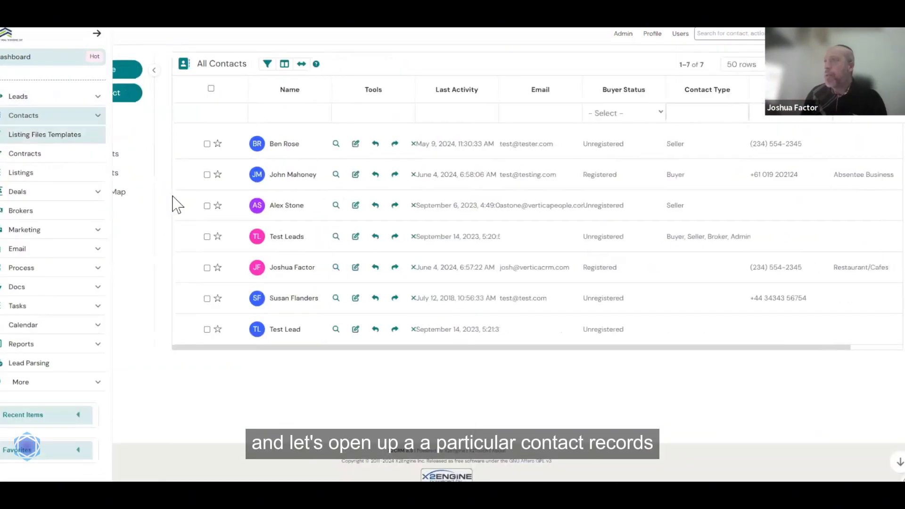
left_click(138, 71)
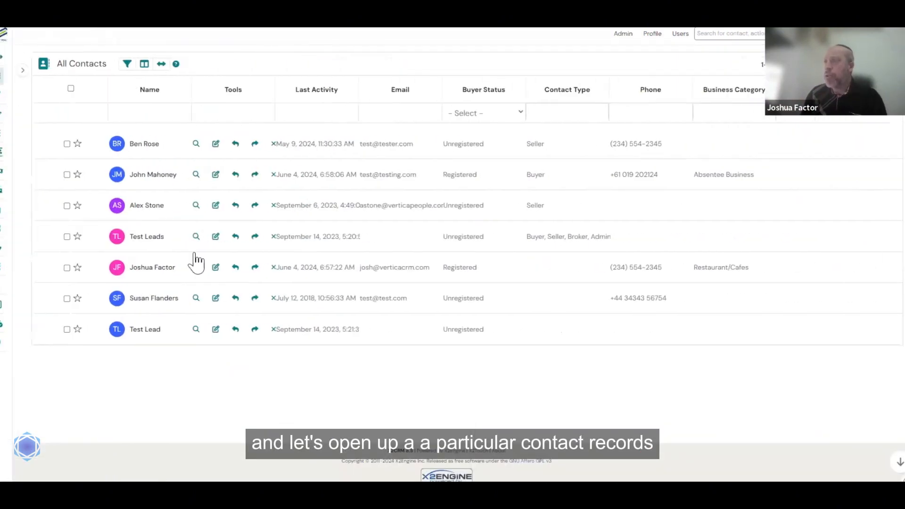
- Open the sixth contact's record, hide its side panel, and show the Actions activity panel
left_click(164, 298)
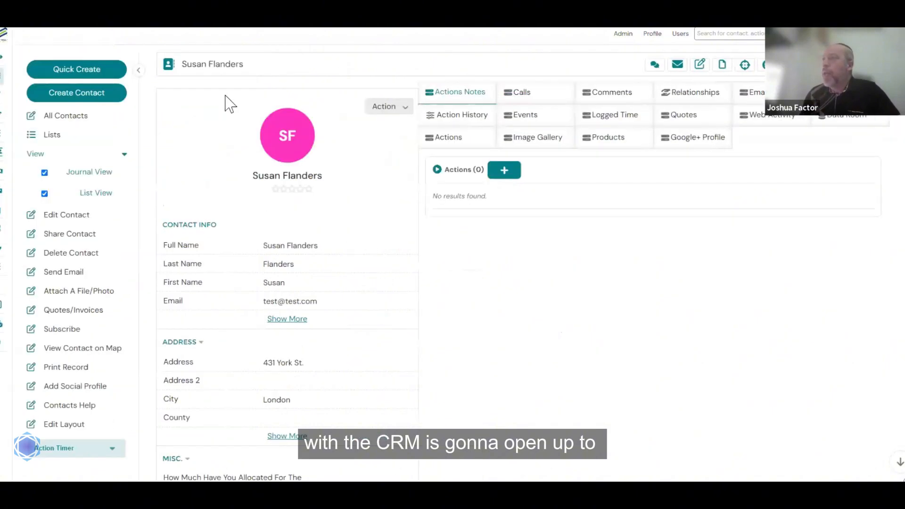
left_click(141, 74)
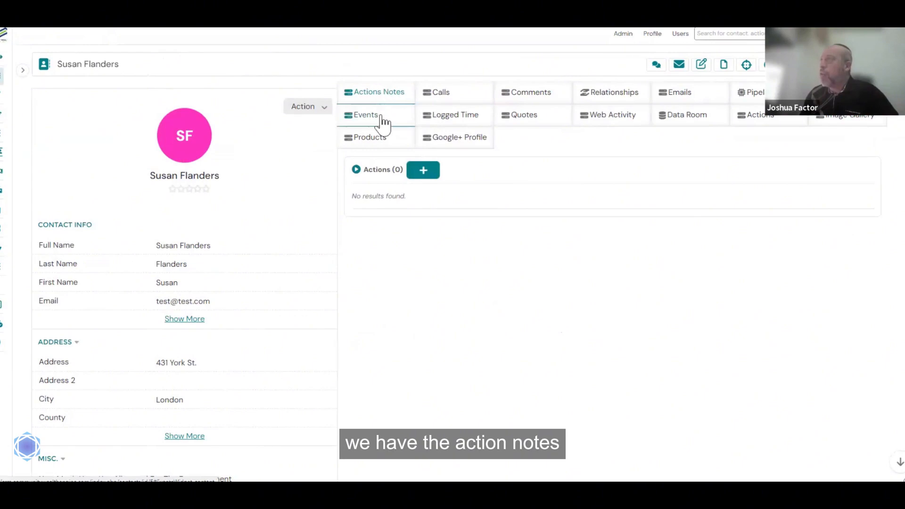
left_click(738, 117)
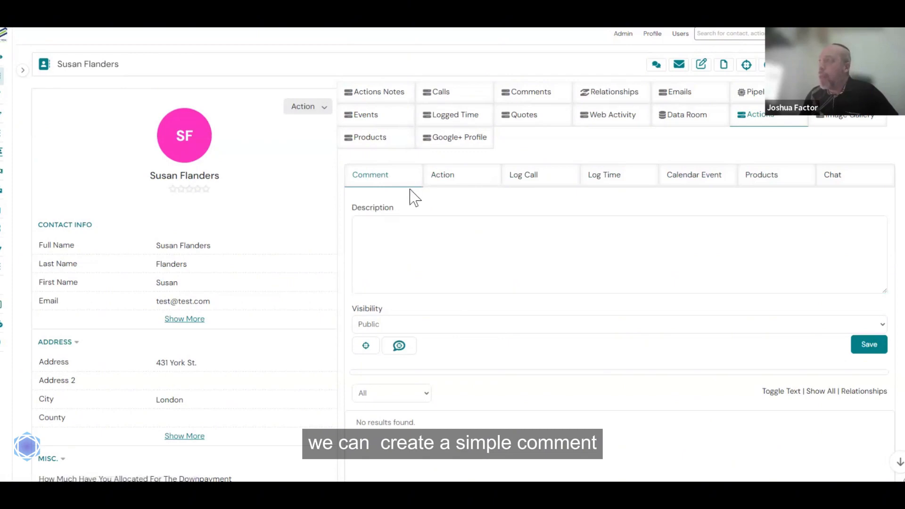
- Switch to the new Action form, preview Calendar Event, then return and focus the Subject field
left_click(443, 175)
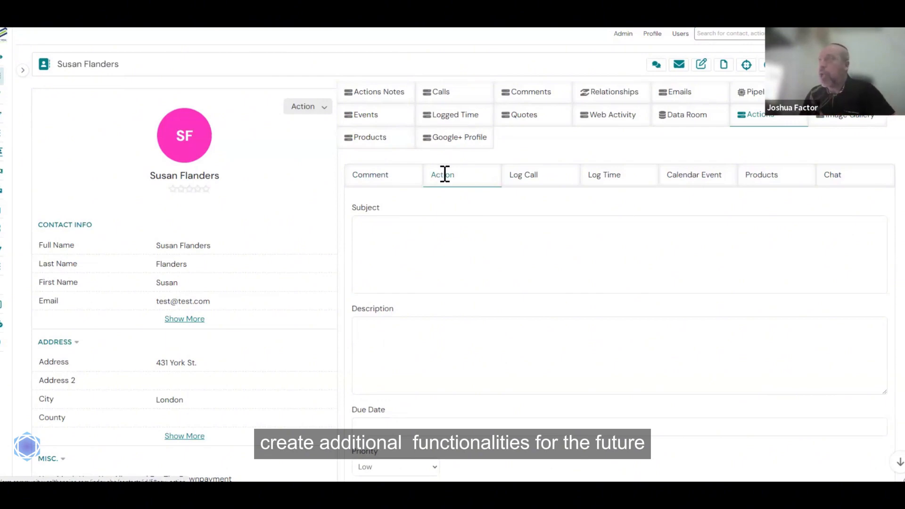
left_click(710, 179)
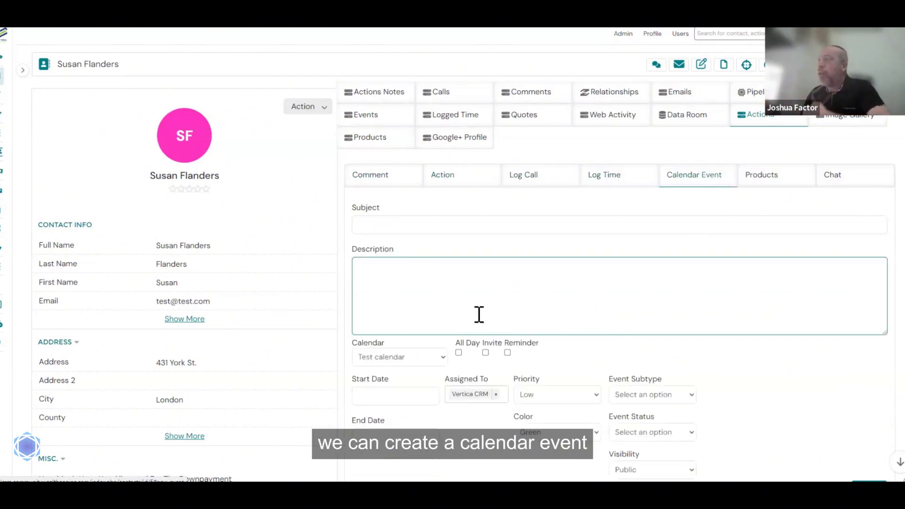
mouse_move(20, 287)
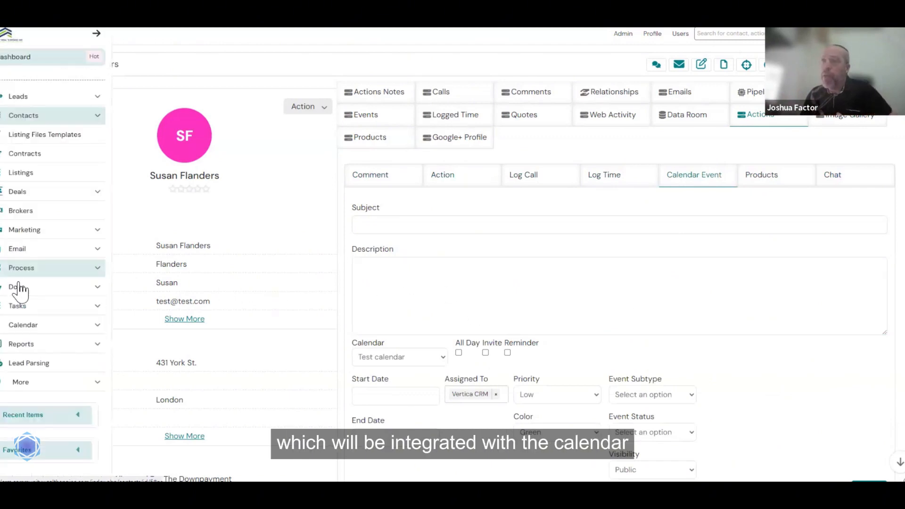
left_click(28, 325)
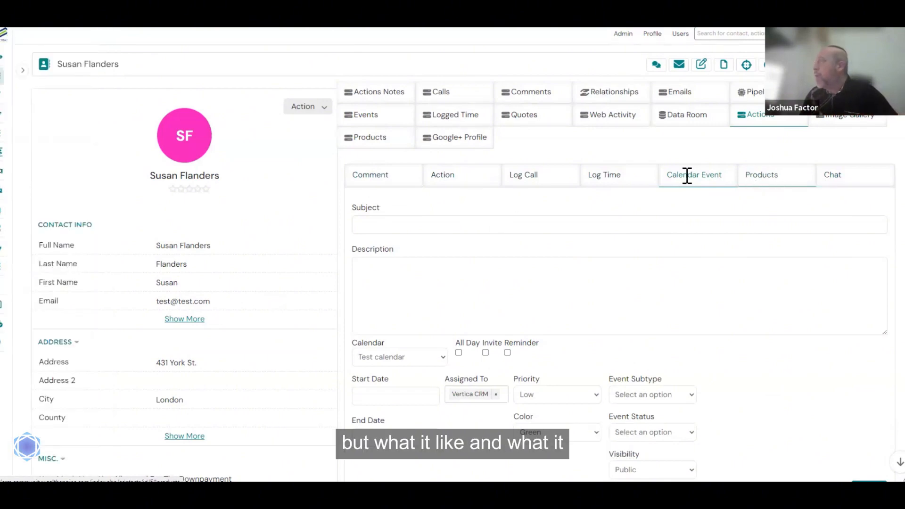
left_click(435, 178)
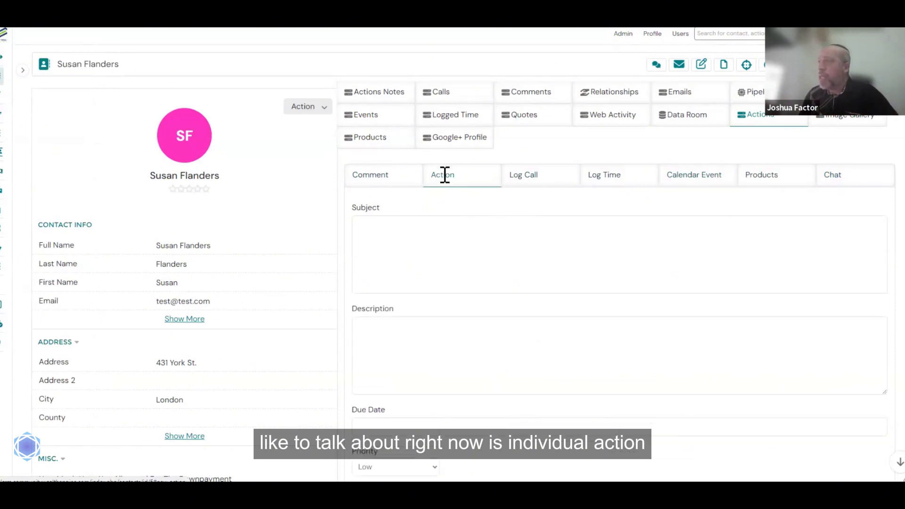
left_click(379, 225)
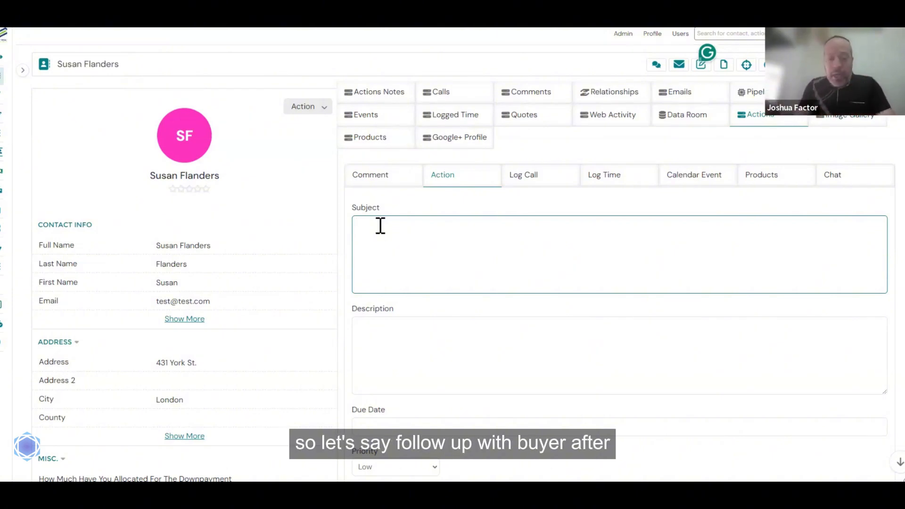
- Enter subject 'Follow up with buyer after address release', fix its capitalisation, and paste it into Description
type("FOllow")
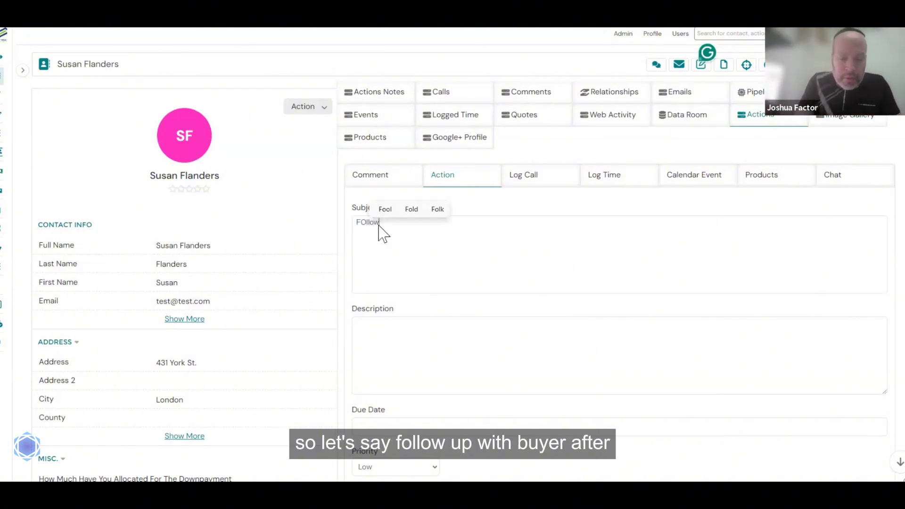
type(" up w")
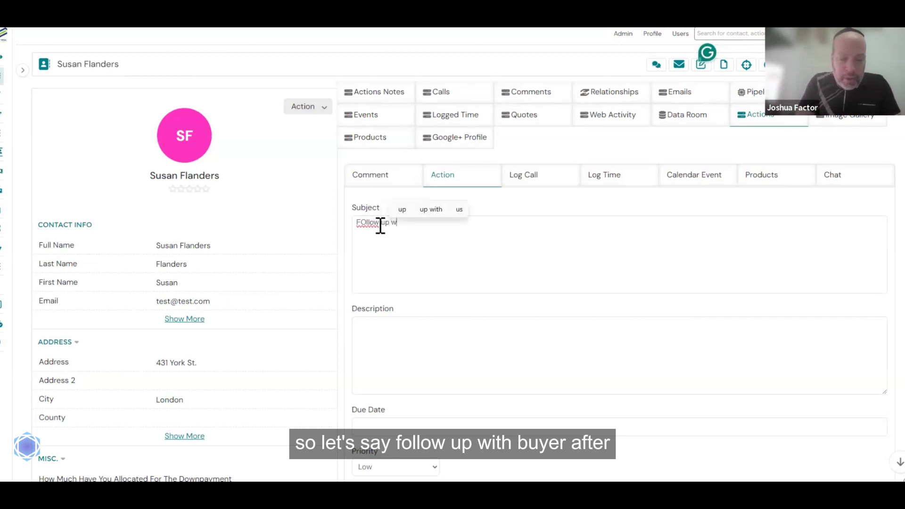
type("ith buyer after address release")
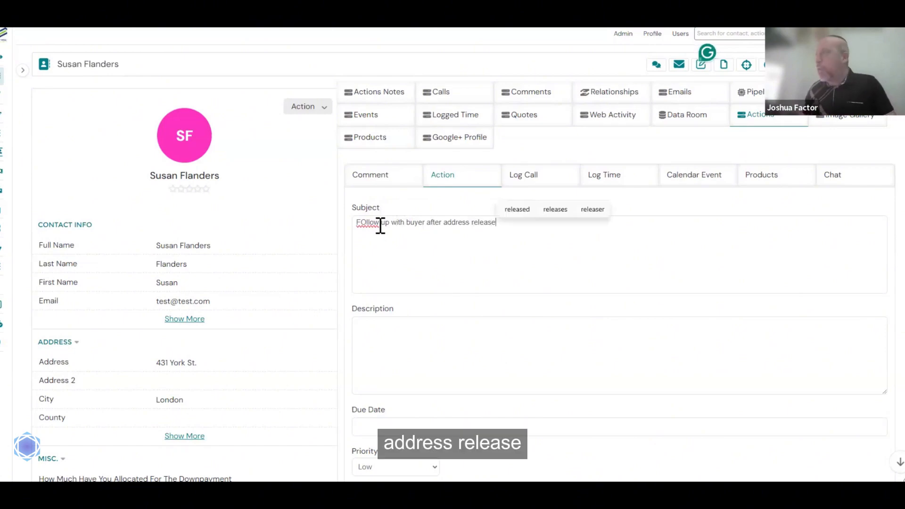
left_click_drag(360, 222, 367, 222)
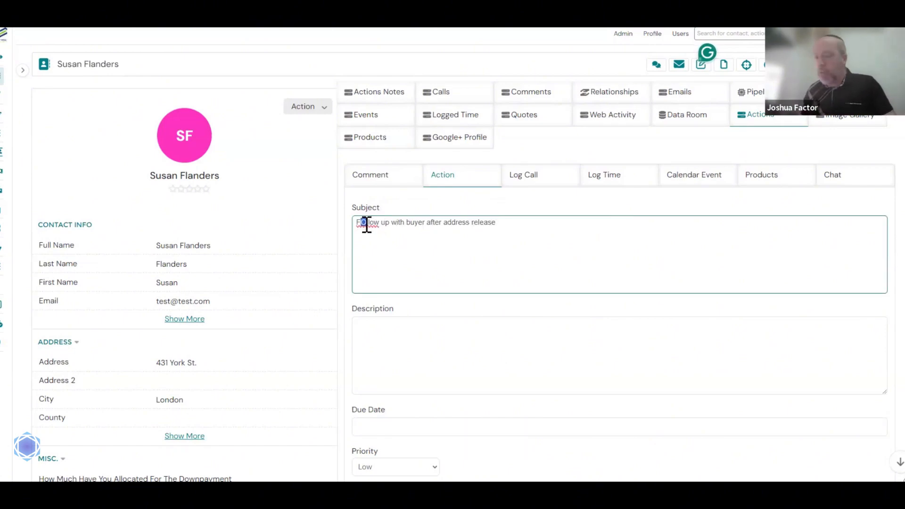
type("o")
left_click(531, 227)
key("ctrl+a")
key("ctrl+c")
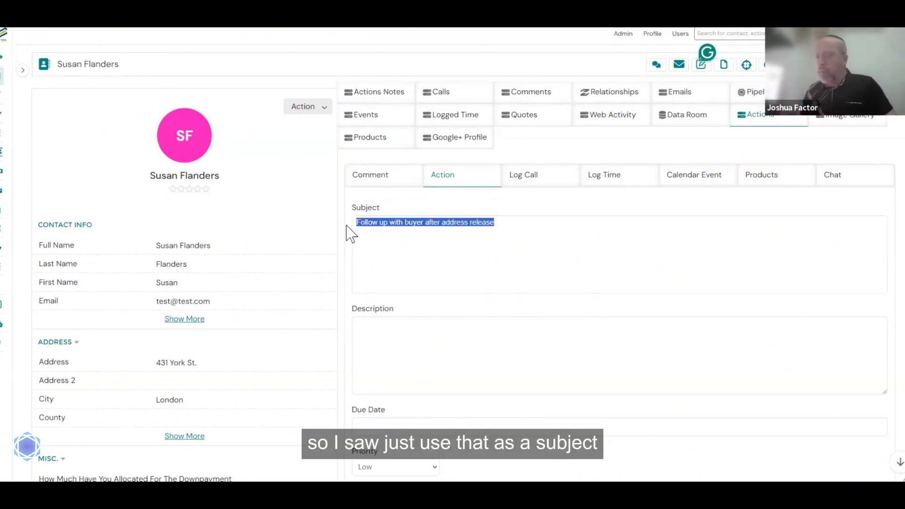
left_click(370, 331)
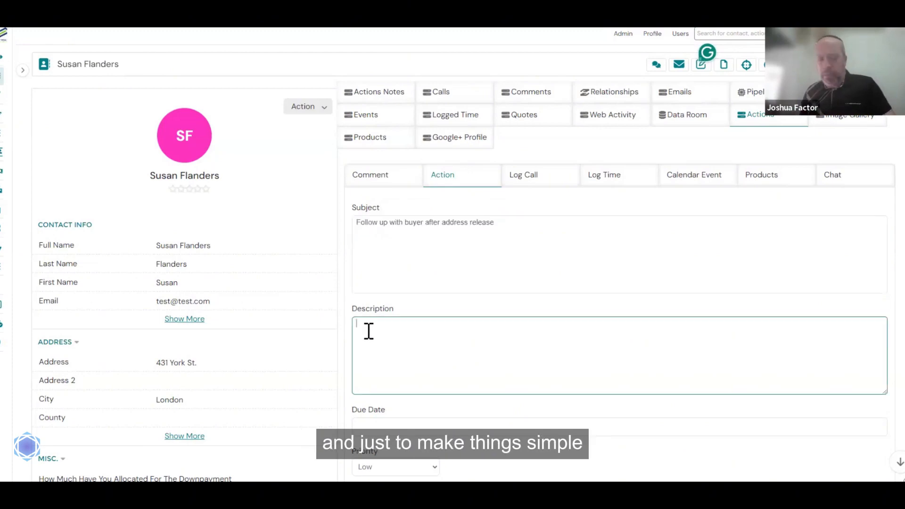
key("ctrl+v")
left_click(487, 269)
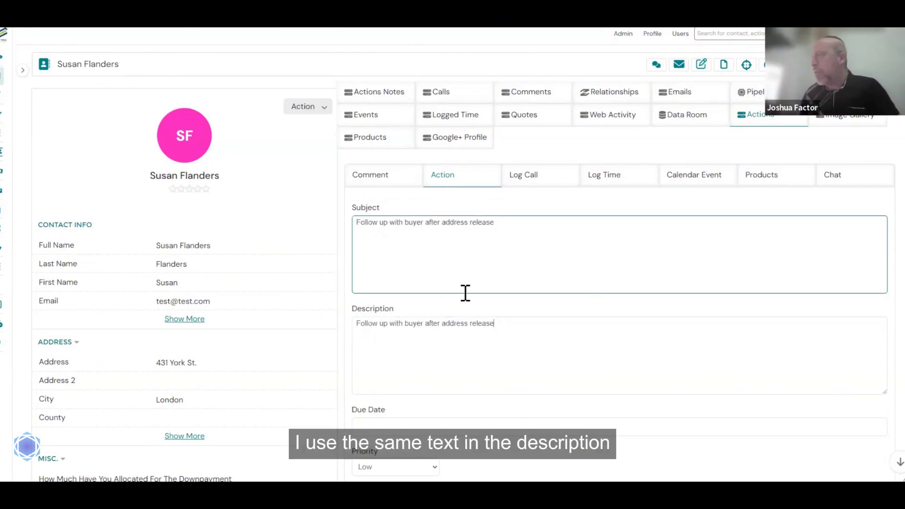
scroll(471, 293, "down", 2)
- Set the action's due date to Jun 6, 2024 at 12:00 PM
left_click(399, 327)
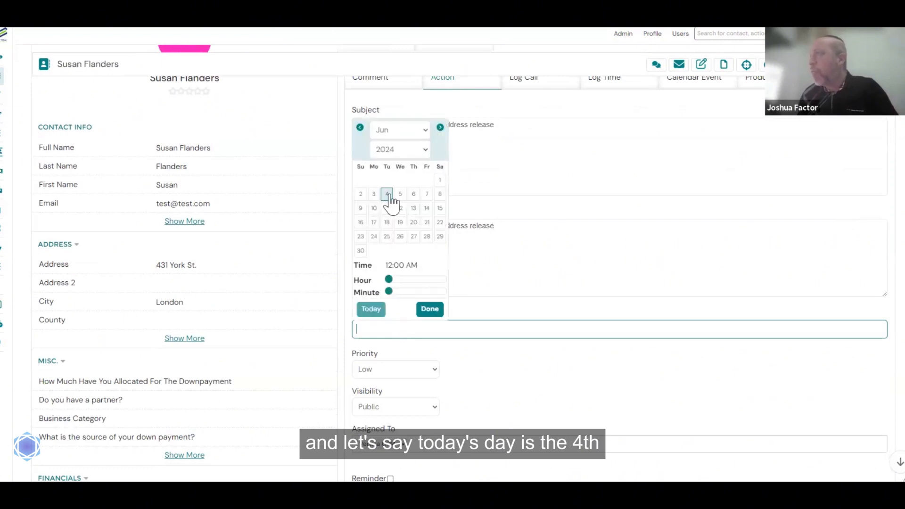
left_click(413, 195)
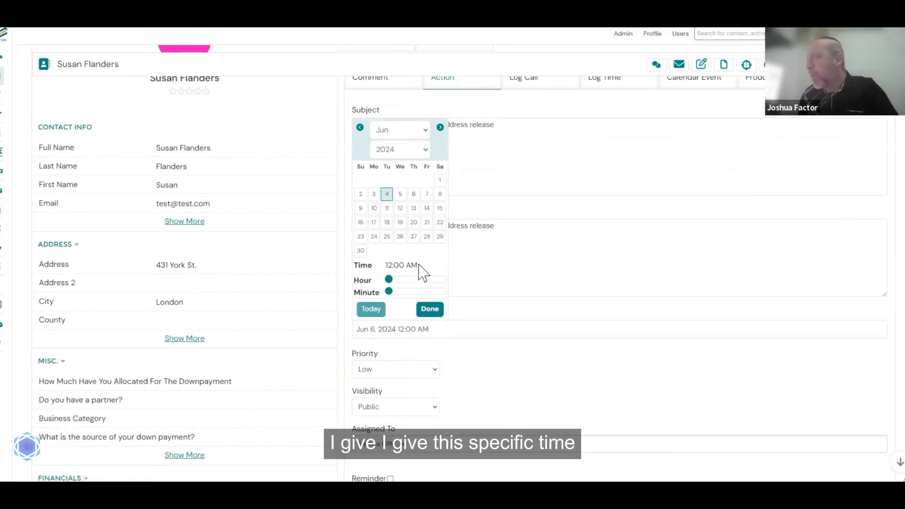
left_click_drag(389, 280, 420, 279)
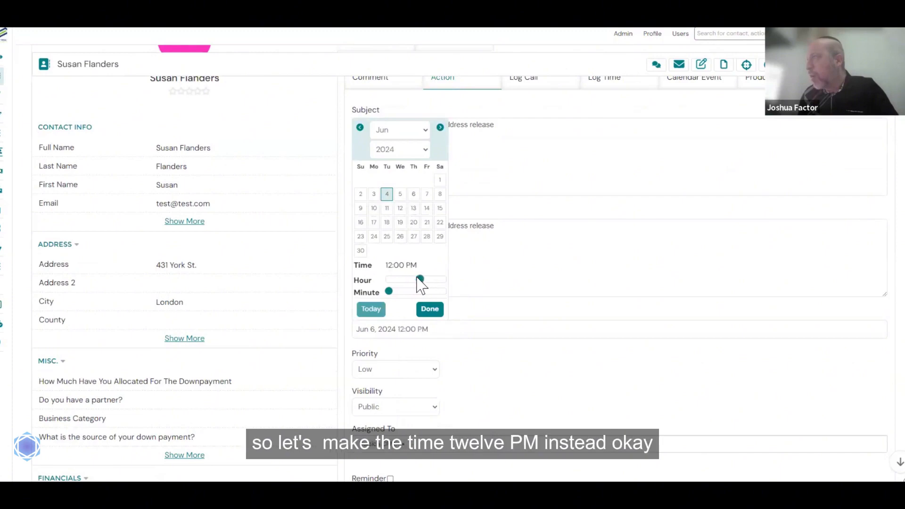
left_click(429, 310)
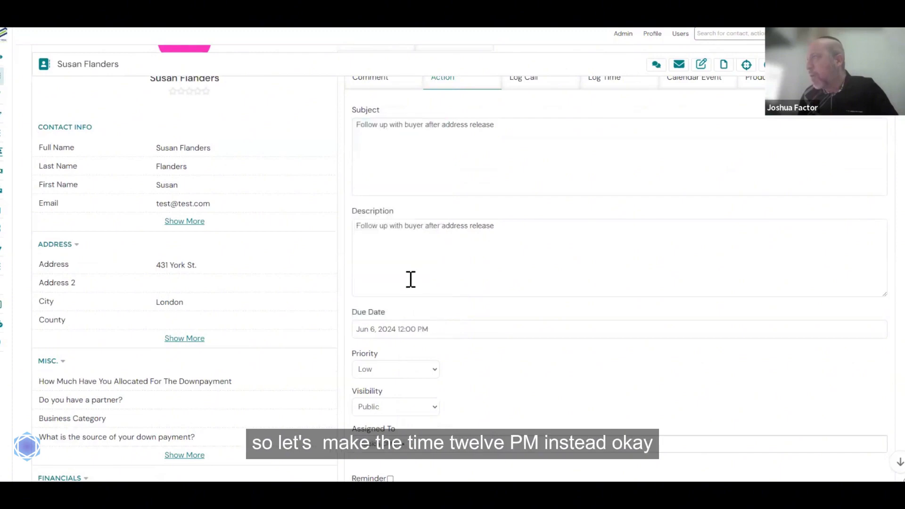
scroll(427, 358, "down", 3)
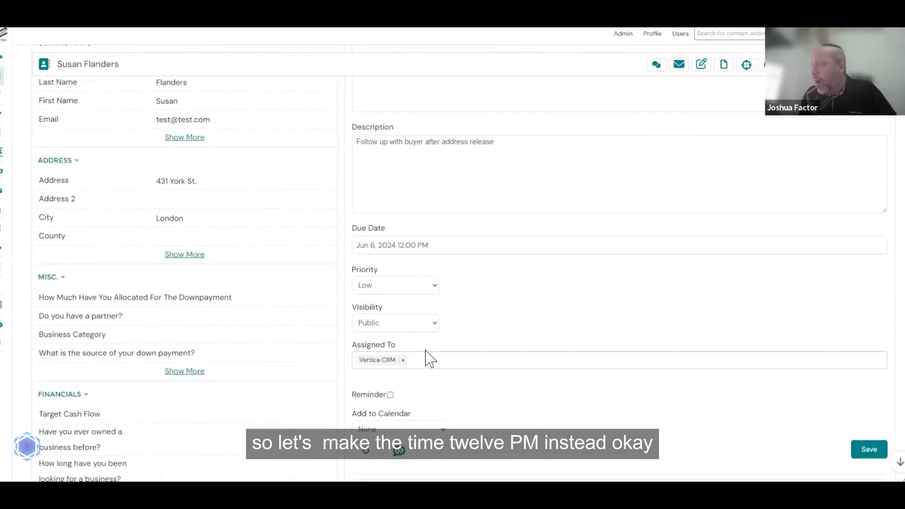
- Set priority to Medium and add Anyone and Sales Team as assignees
left_click(410, 272)
left_click(399, 296)
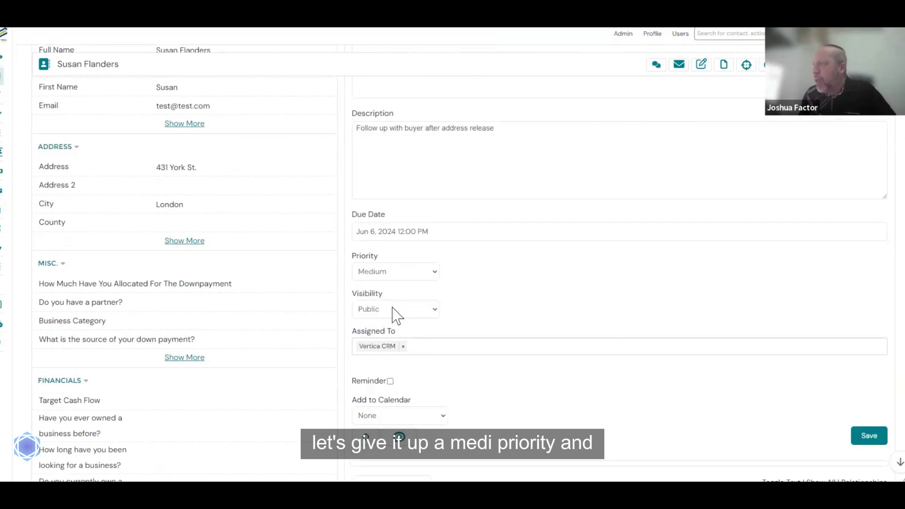
left_click(454, 346)
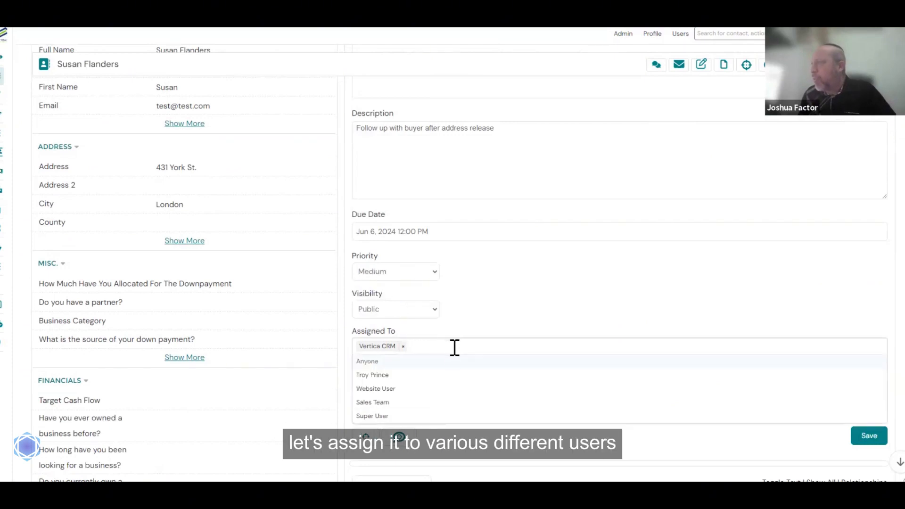
left_click(371, 362)
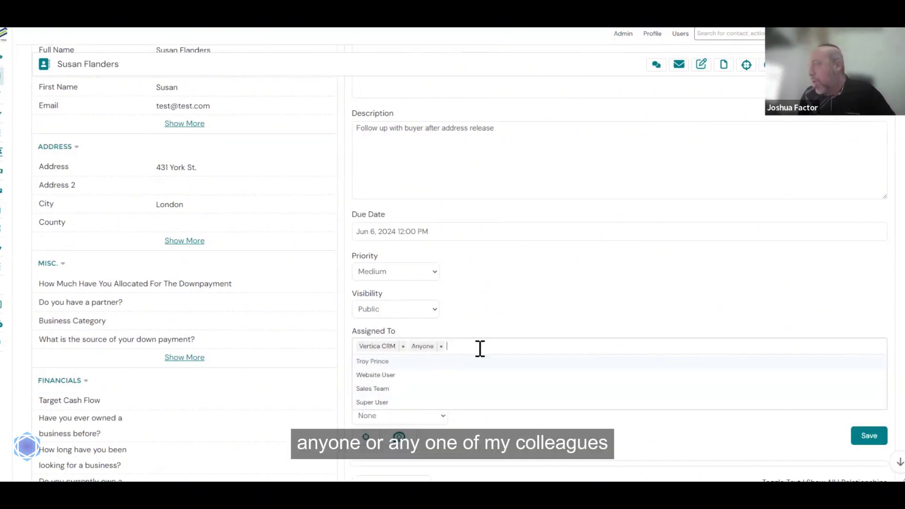
left_click(387, 388)
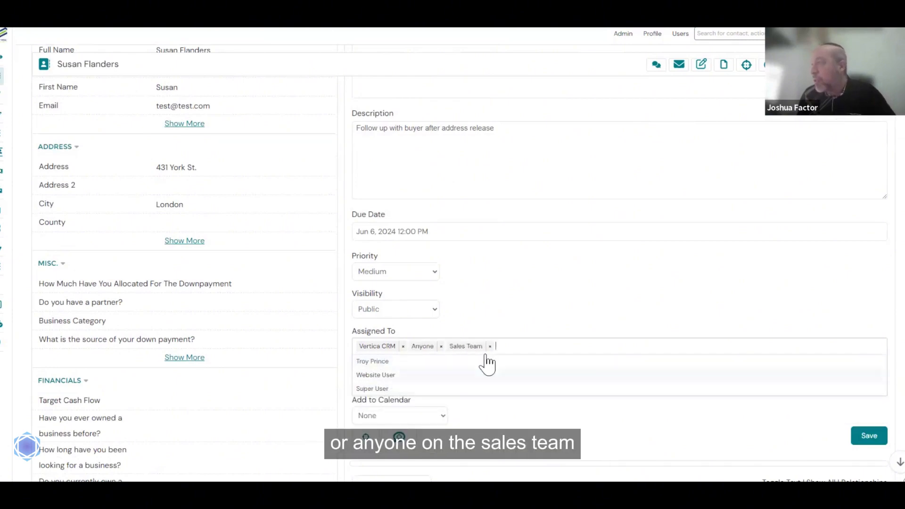
left_click(531, 311)
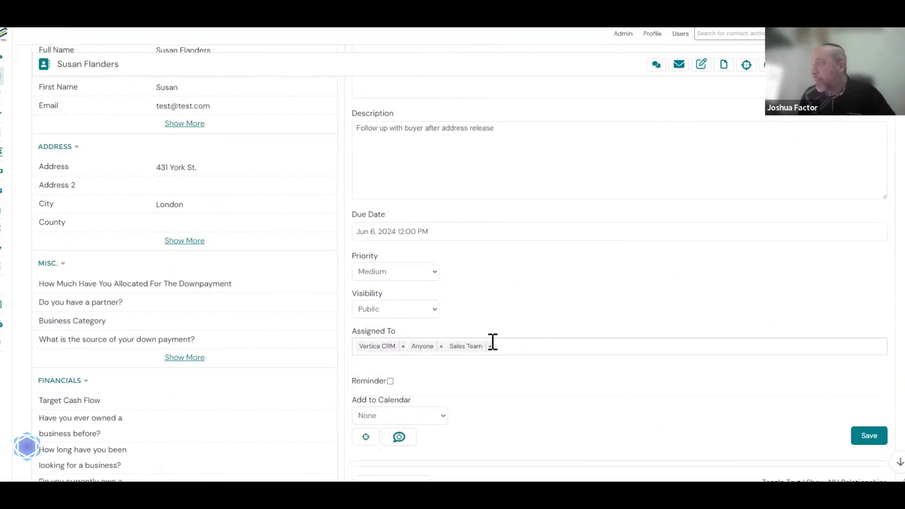
- Turn on a 1-hour reminder for me and the assigned user, and choose the Test calendar
left_click(391, 382)
scroll(431, 372, "down", 1)
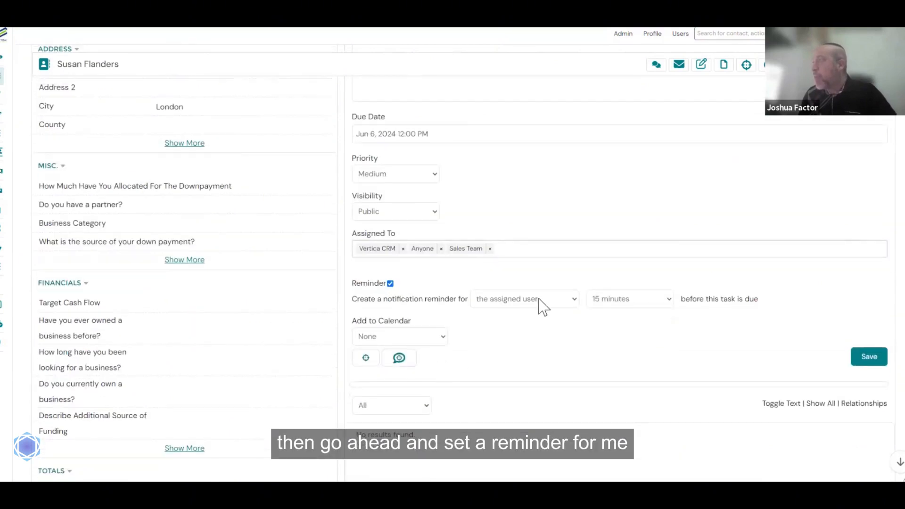
left_click(541, 305)
left_click(533, 335)
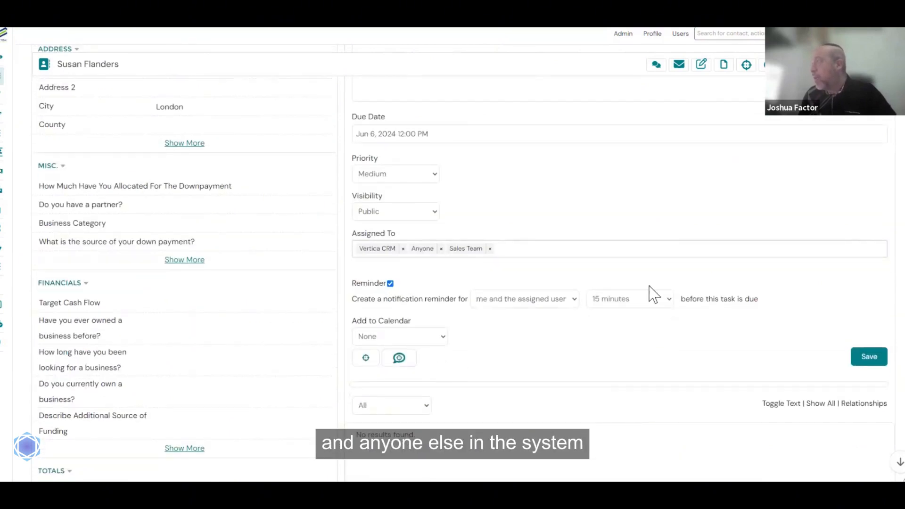
left_click(653, 299)
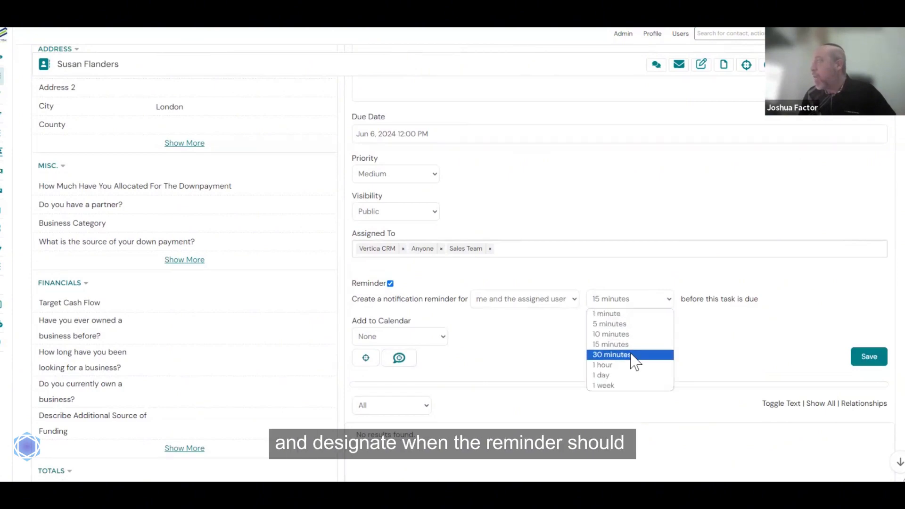
left_click(629, 366)
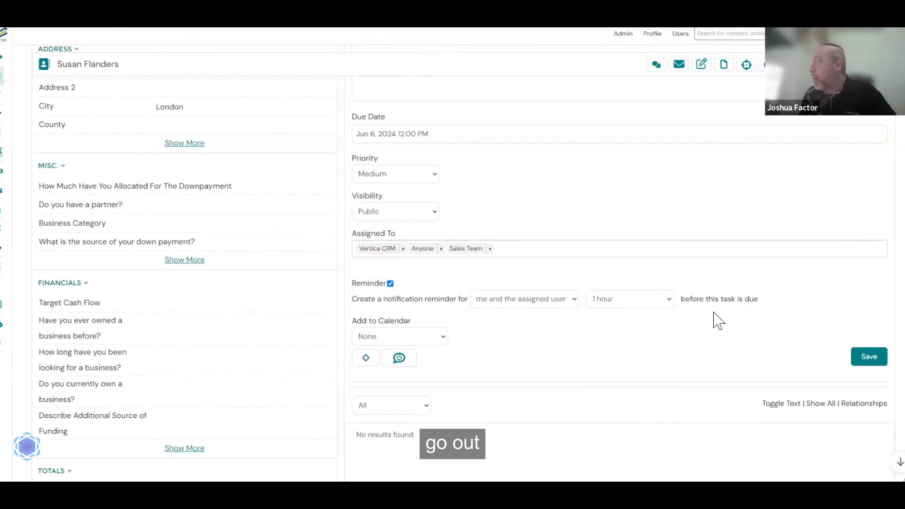
left_click(410, 339)
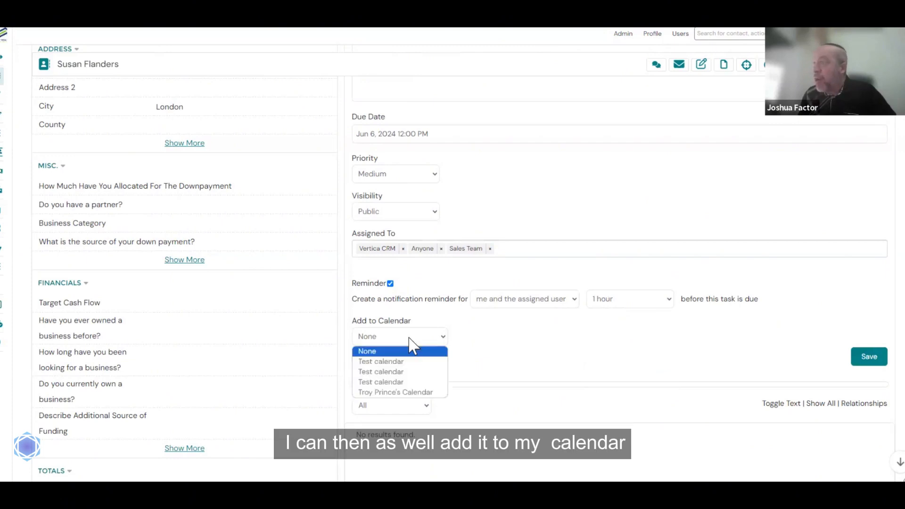
left_click(410, 371)
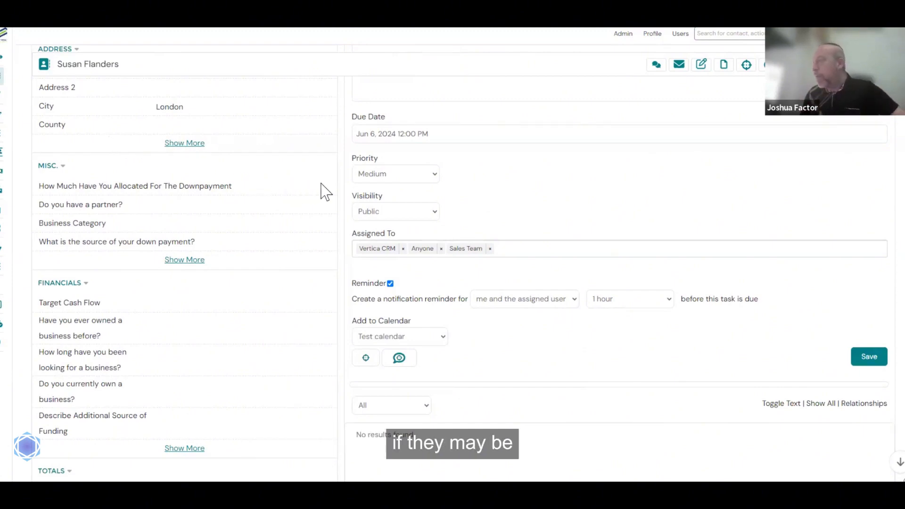
- Save the follow-up action and review it in the contact's activity list
scroll(466, 277, "down", 2)
scroll(566, 276, "down", 1)
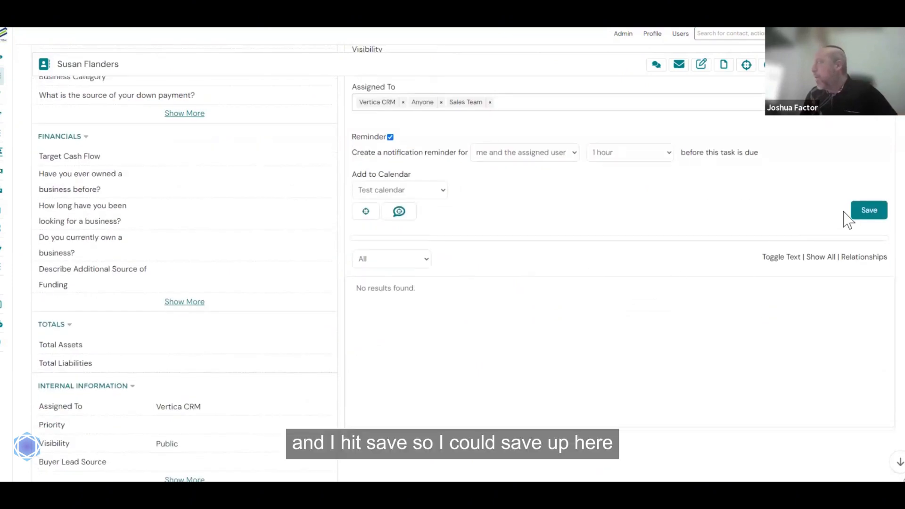
left_click(873, 216)
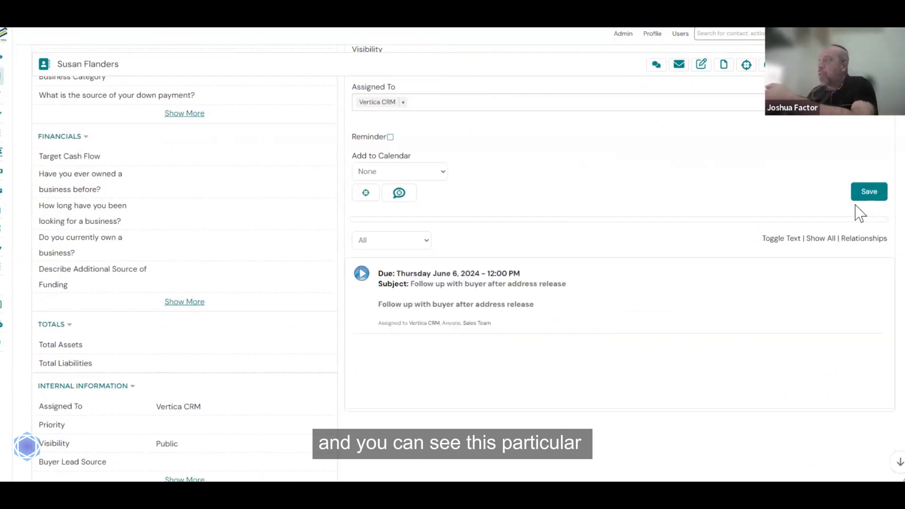
mouse_move(550, 285)
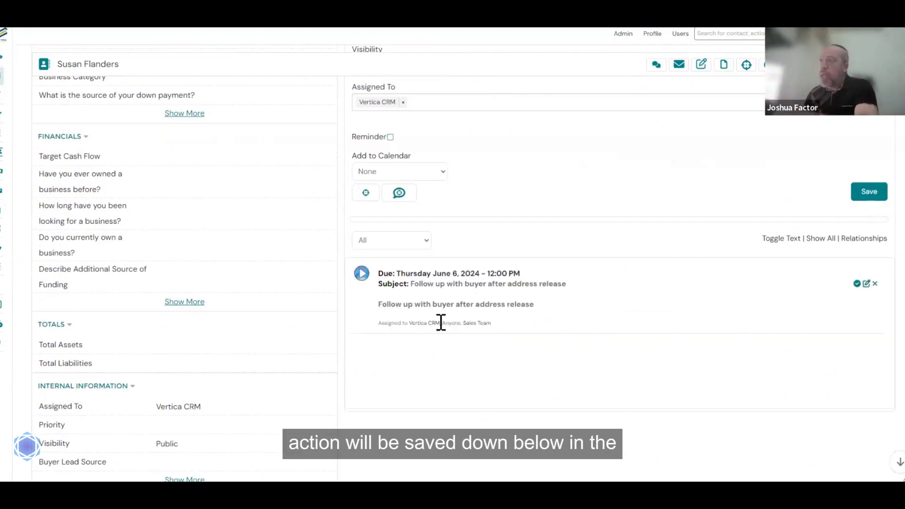
scroll(440, 332, "up", 6)
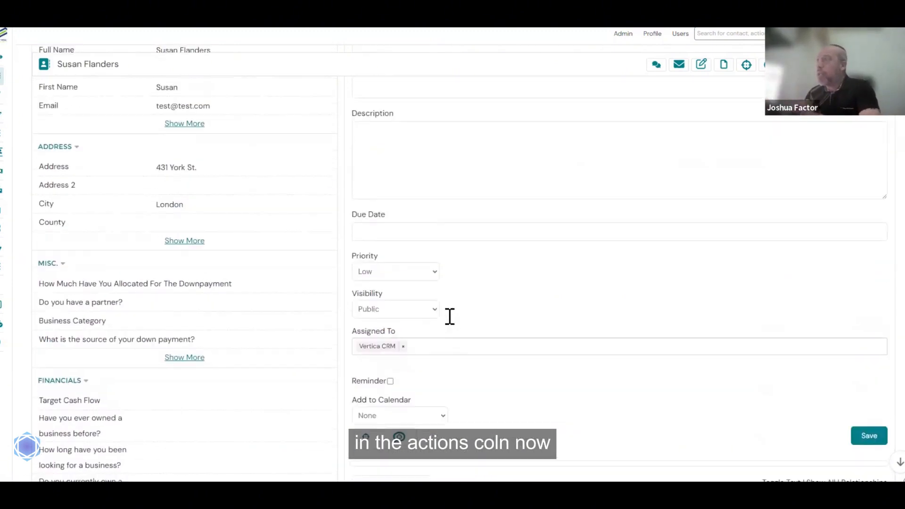
scroll(451, 323, "up", 2)
scroll(451, 324, "down", 5)
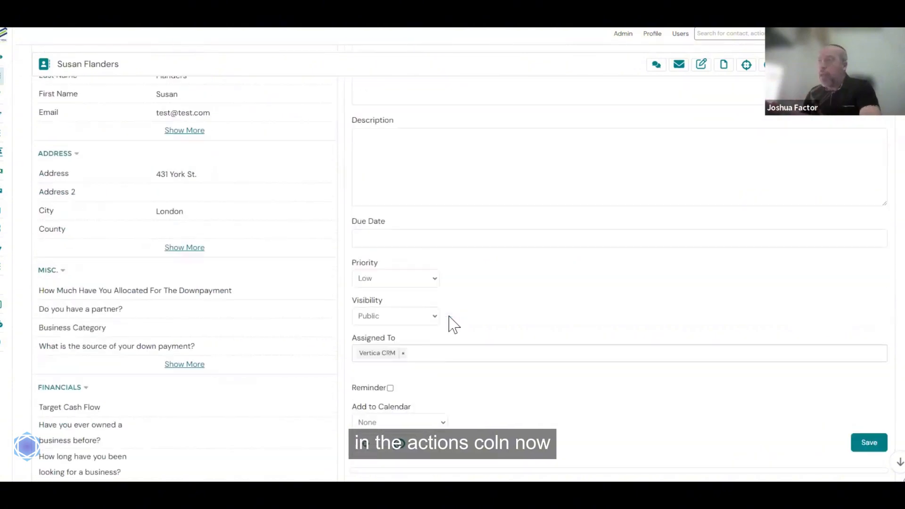
scroll(450, 325, "down", 4)
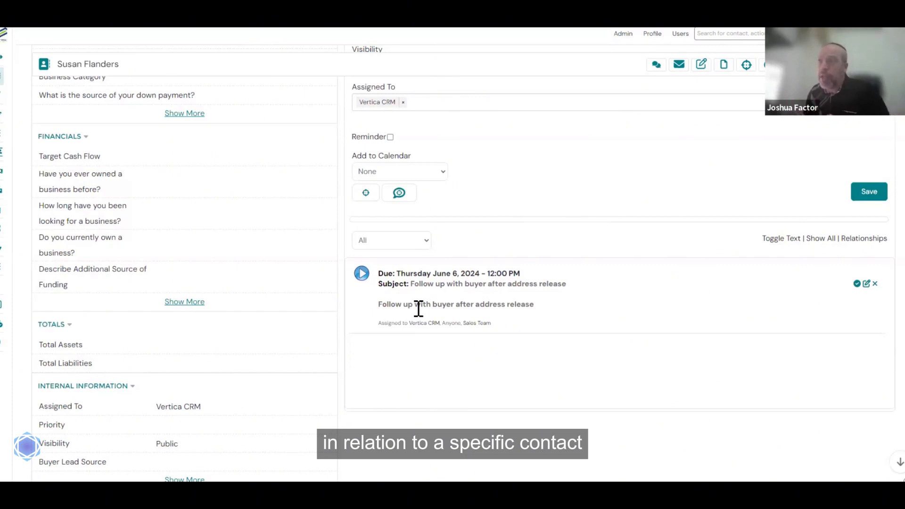
- Open the Tasks module, browse Everyone's, My and Today's Tasks, and set the status filter to All
mouse_move(1, 212)
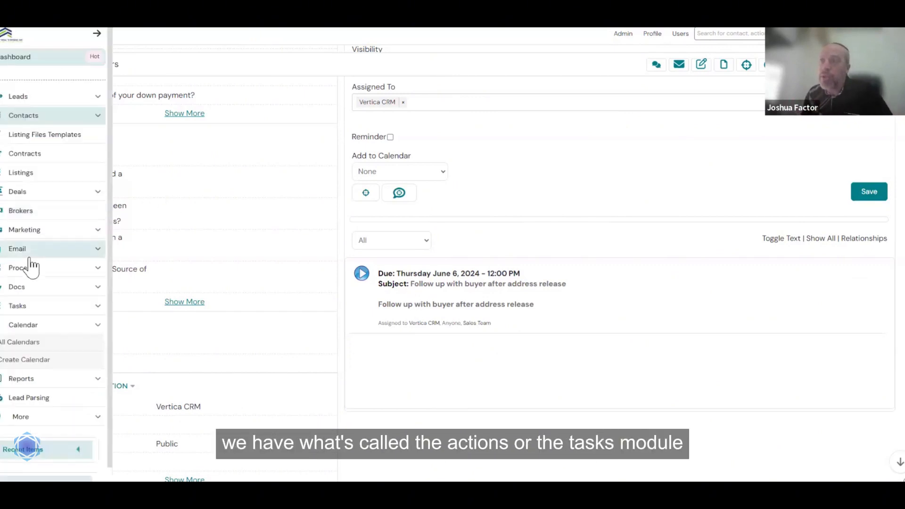
left_click(19, 308)
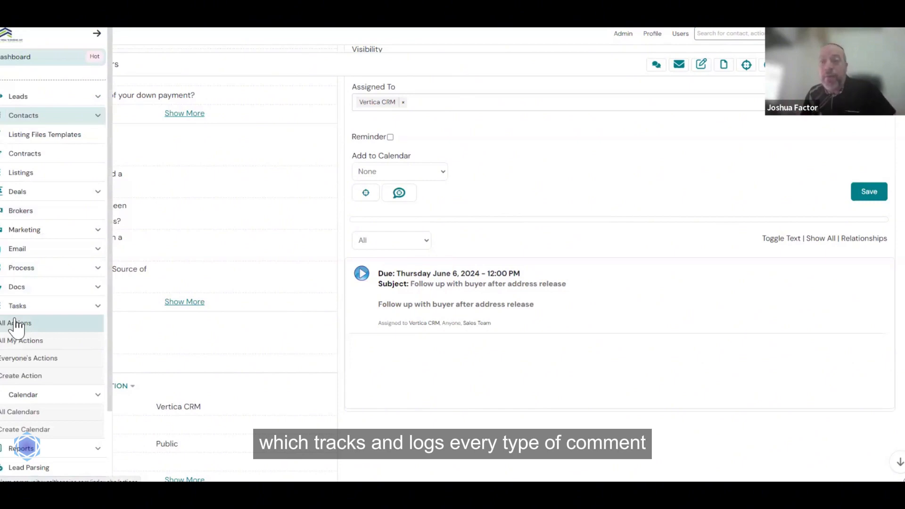
left_click(18, 324)
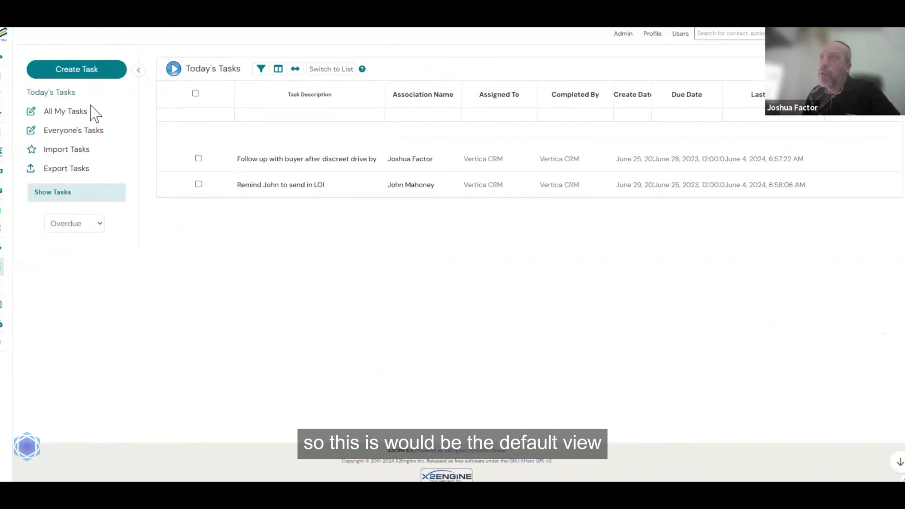
left_click(78, 137)
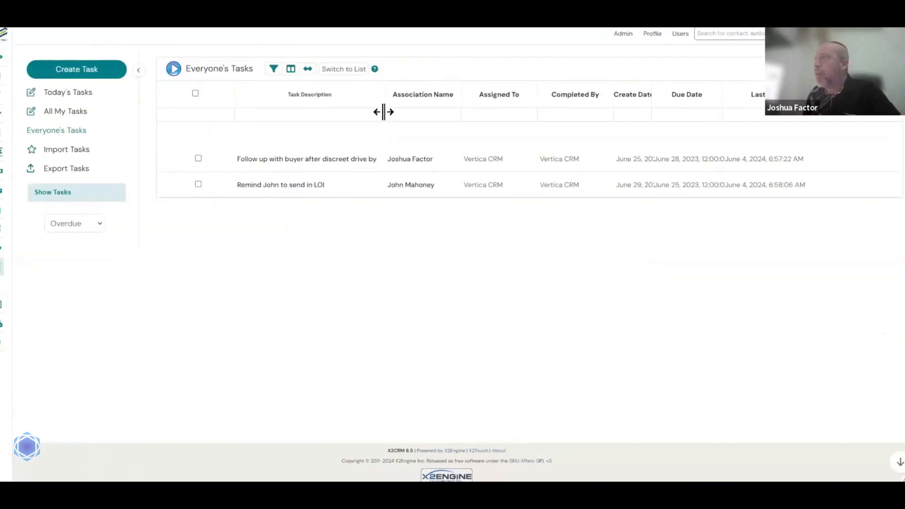
left_click(68, 112)
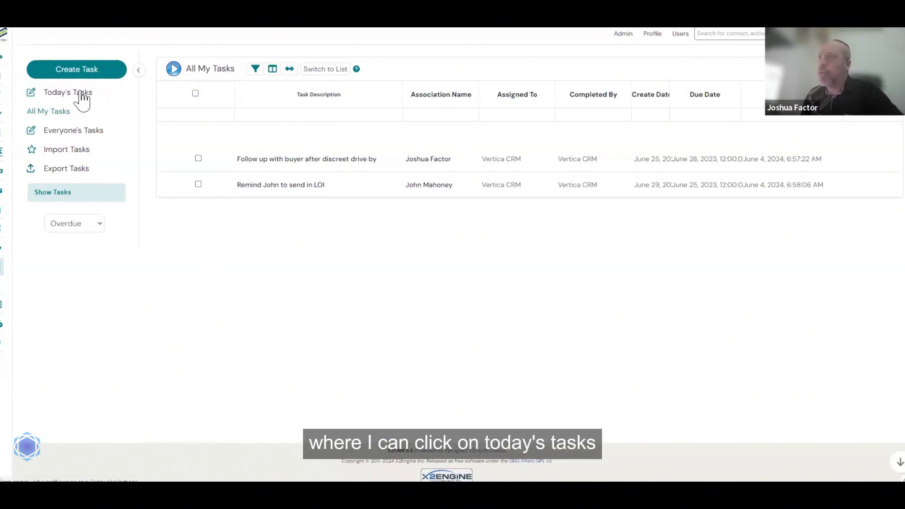
left_click(82, 94)
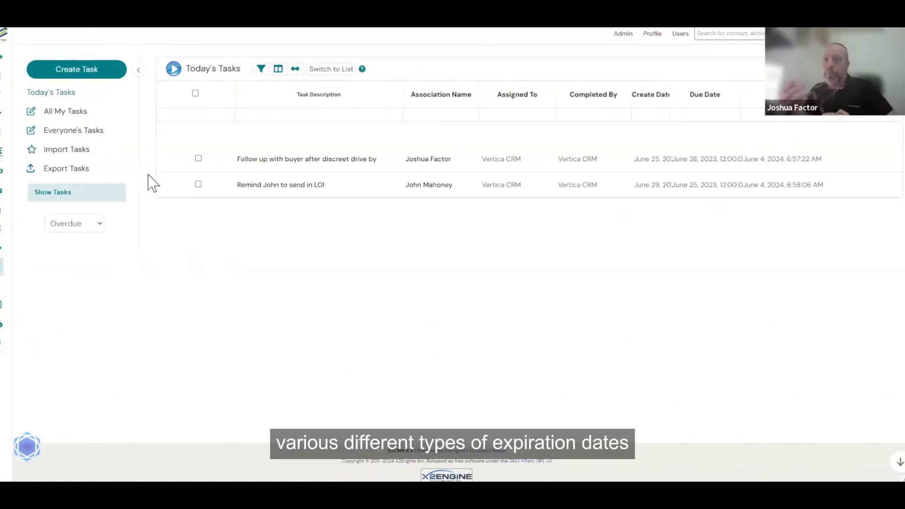
left_click(98, 227)
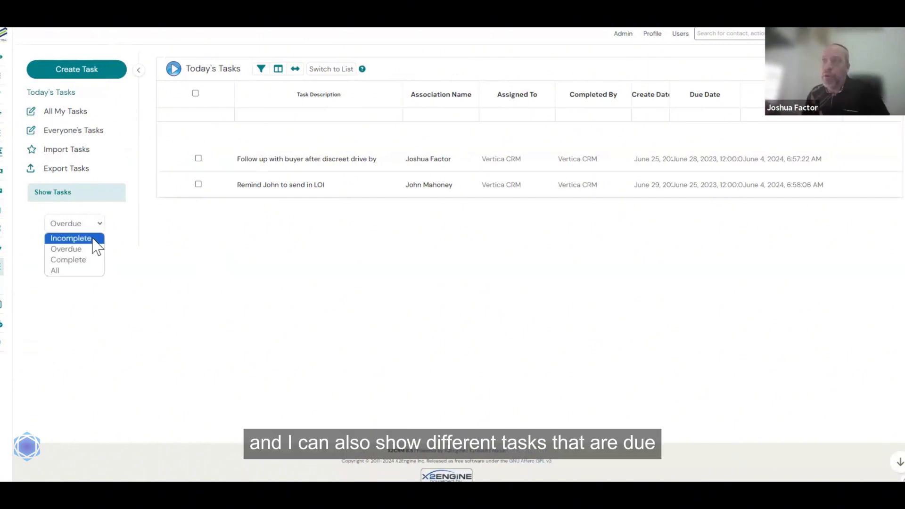
left_click(71, 272)
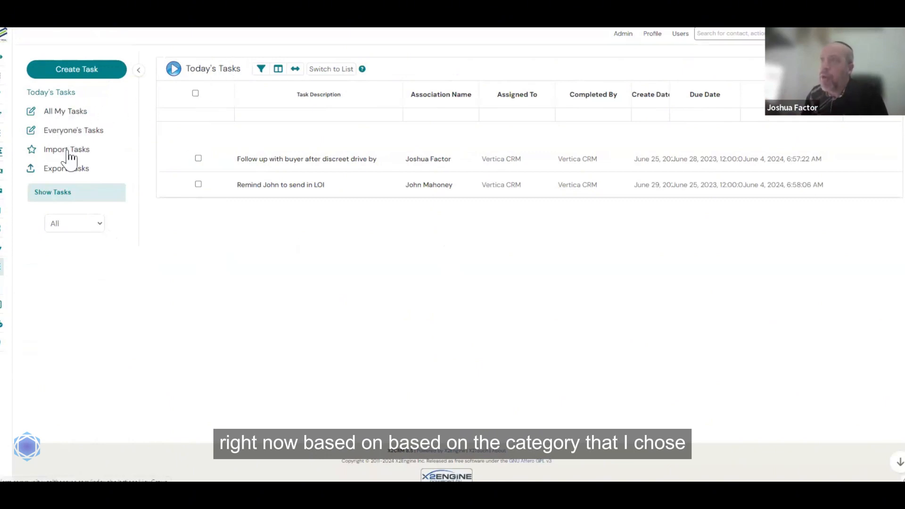
- Show All My Tasks and widen the Assigned To column to reveal all assignees
left_click(74, 113)
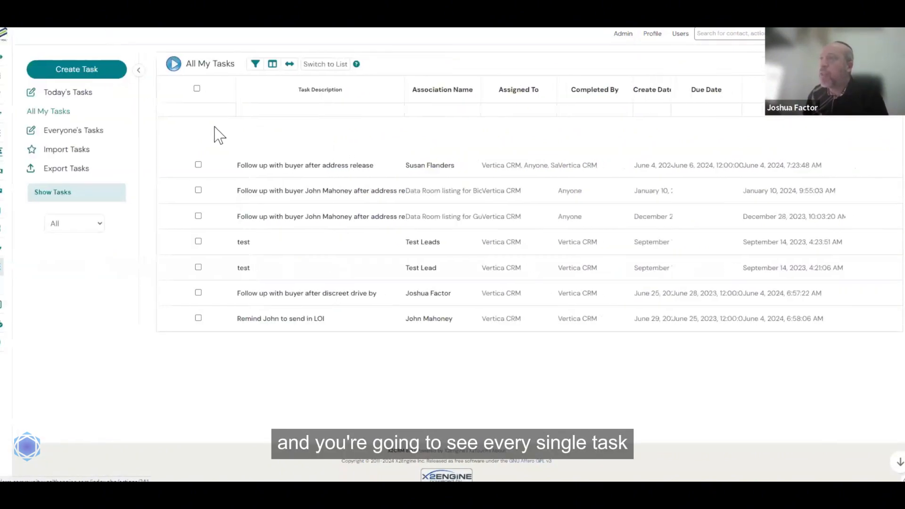
left_click(138, 70)
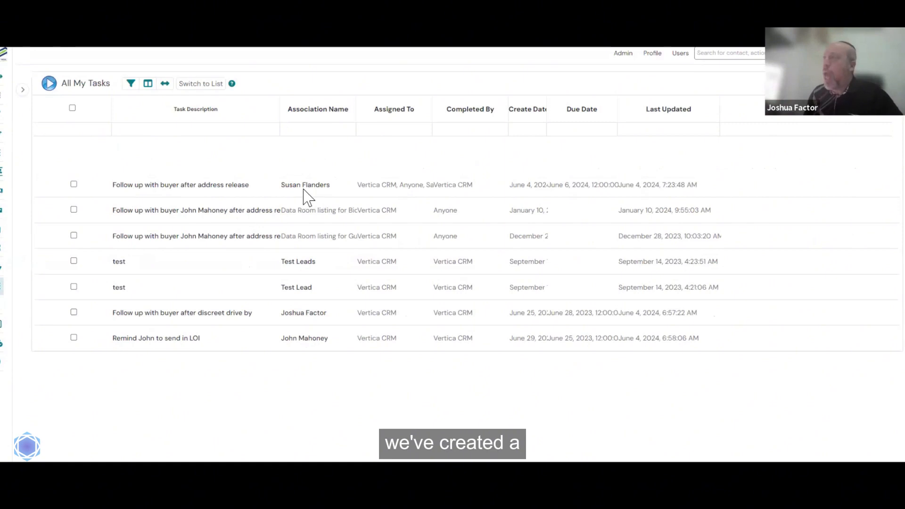
mouse_move(301, 189)
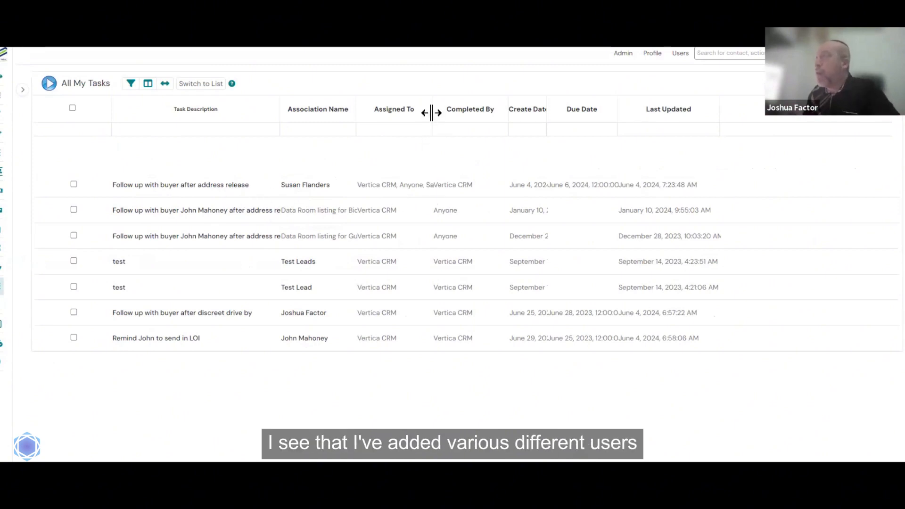
left_click_drag(429, 112, 468, 114)
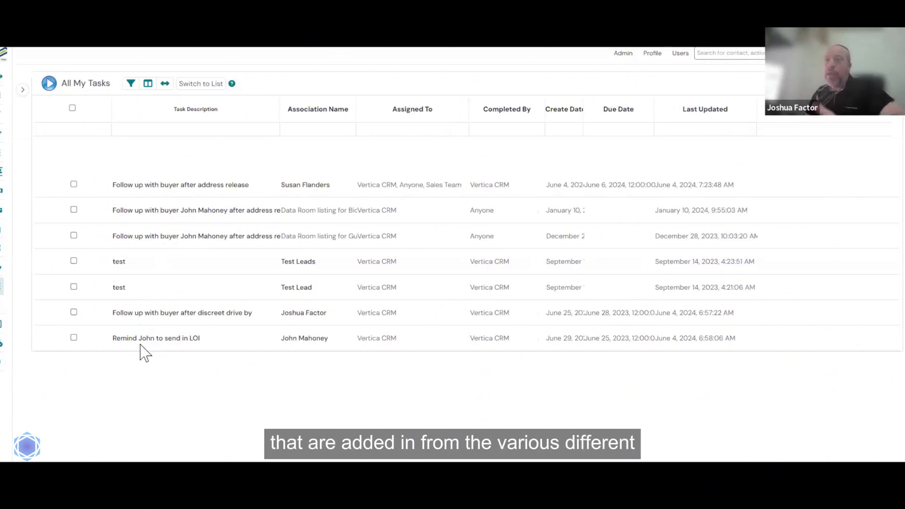
- Complete the address-release follow-up task with the note 'need additional follow up' and start a new action
left_click(191, 186)
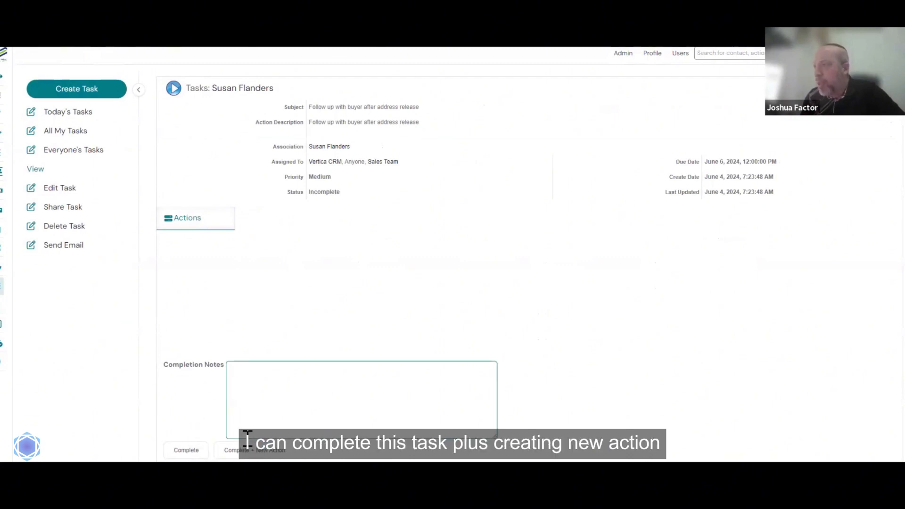
left_click(273, 383)
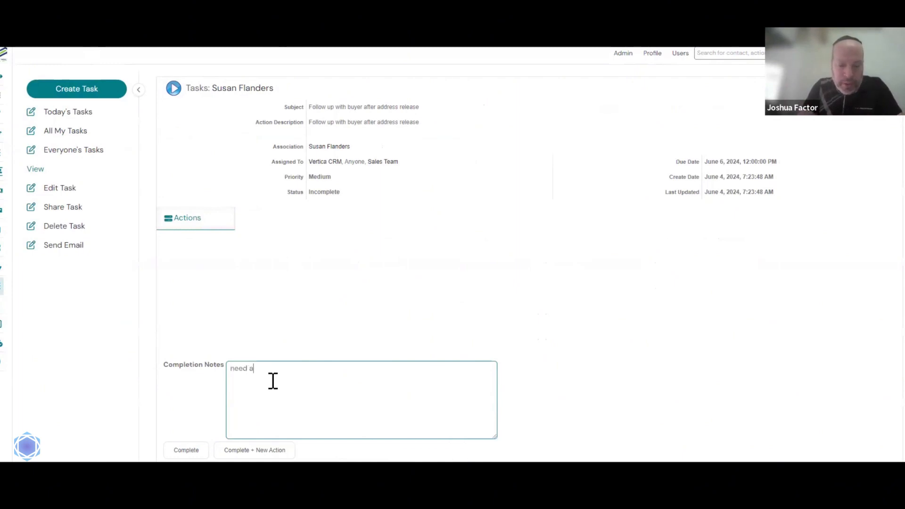
type("need additional follow up")
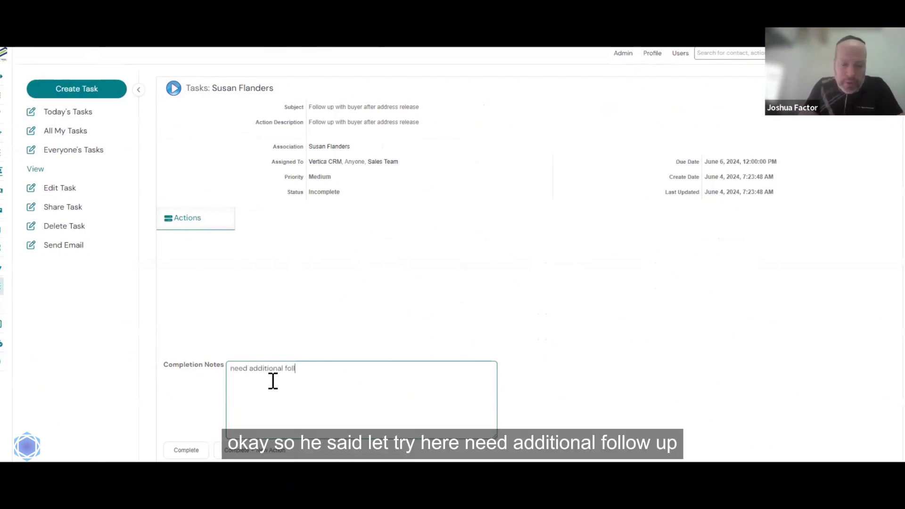
left_click(269, 450)
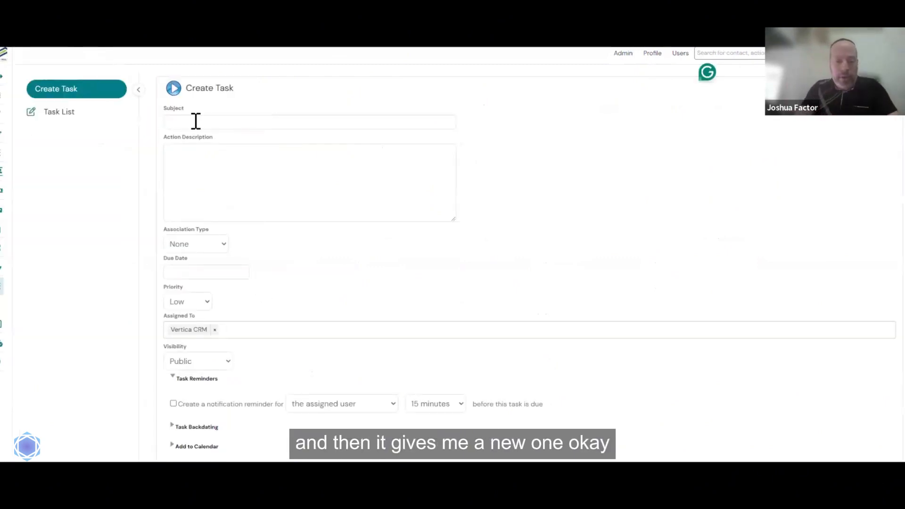
- Enter subject '2nd follow up' and description 'make sure that they provide good feedback'
left_click(196, 122)
type("2nd fol")
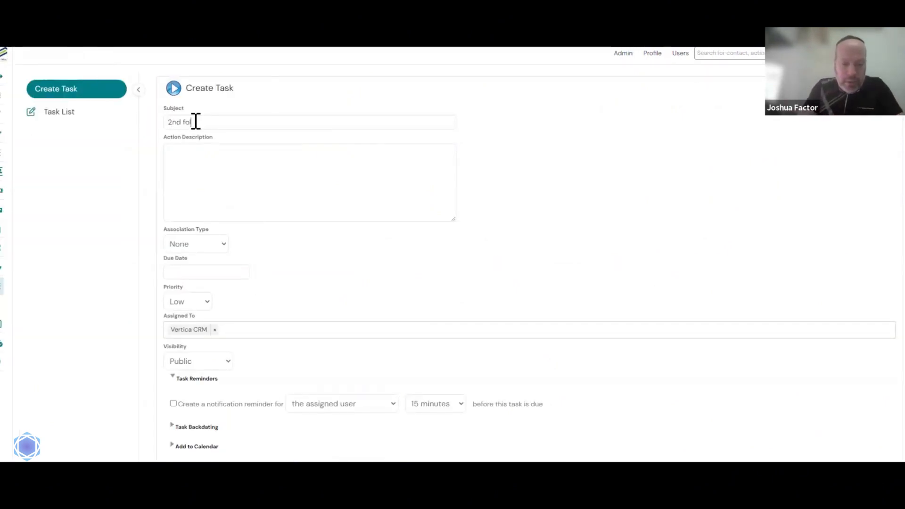
type("low up")
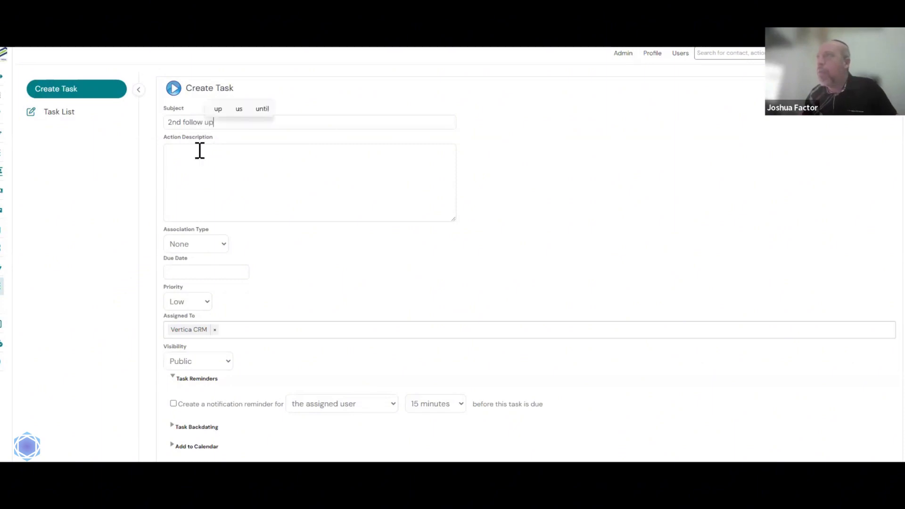
left_click(195, 156)
type("make")
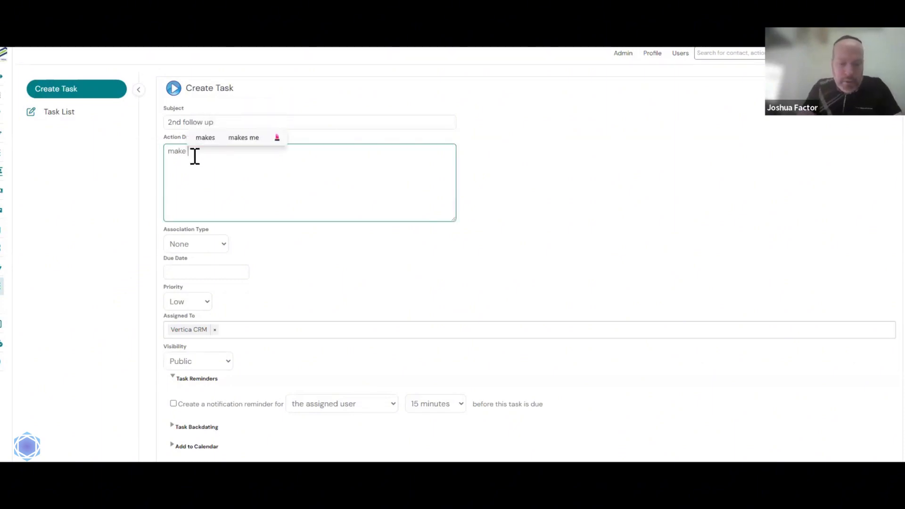
type(" sure that they")
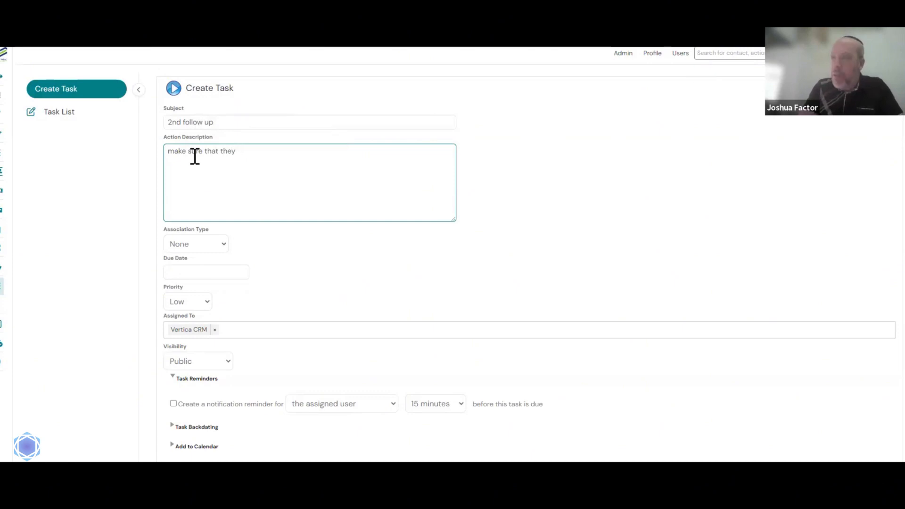
type(" pro")
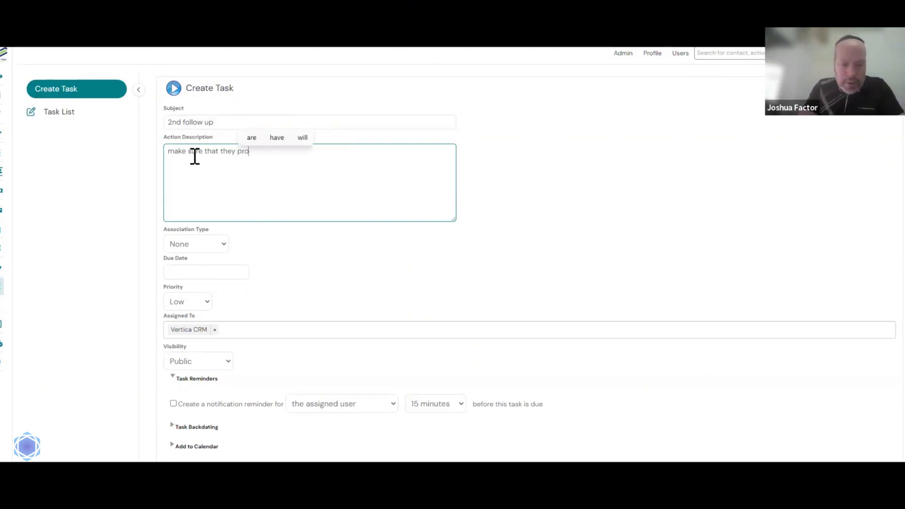
type("vide go")
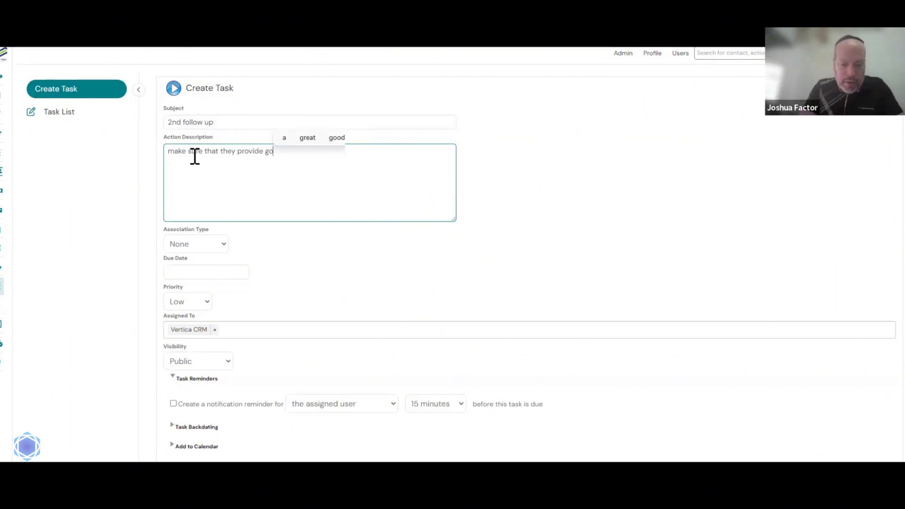
type("od fe")
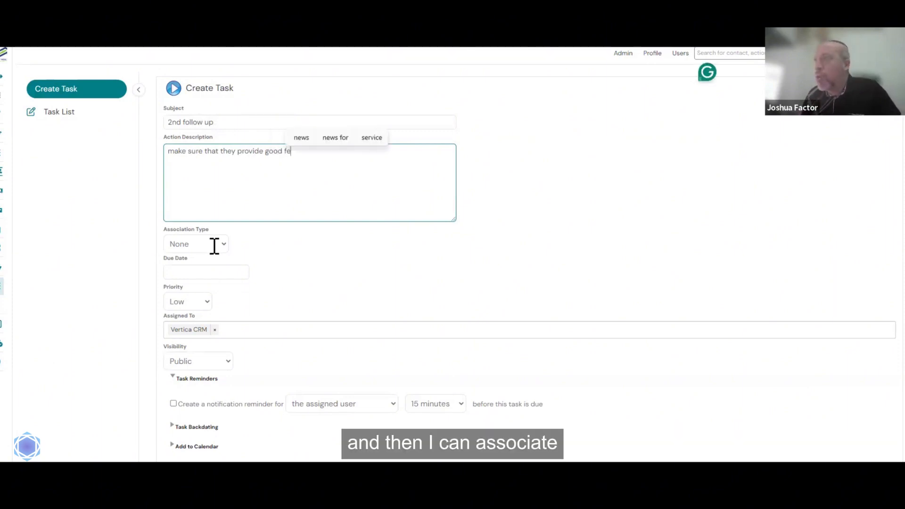
type("edback")
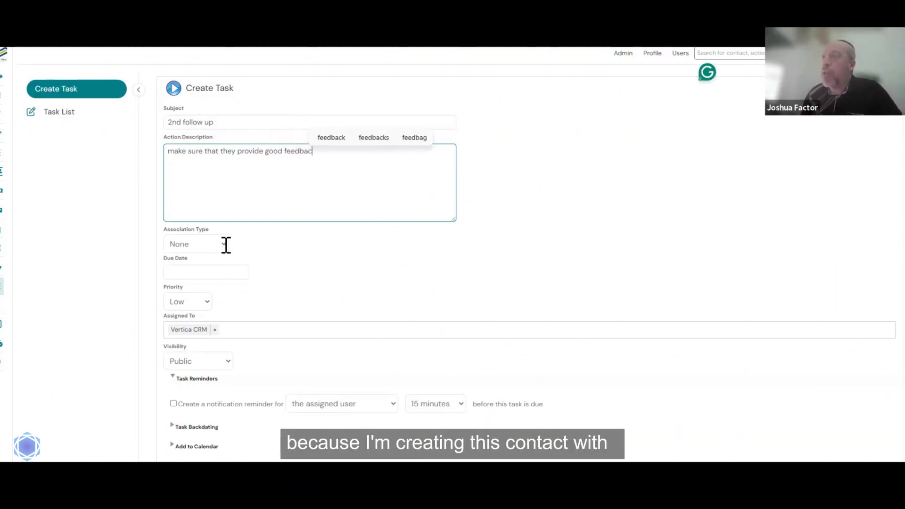
- Associate the task with the contact by name, set due date Jun 10, 2024, and save
left_click(224, 244)
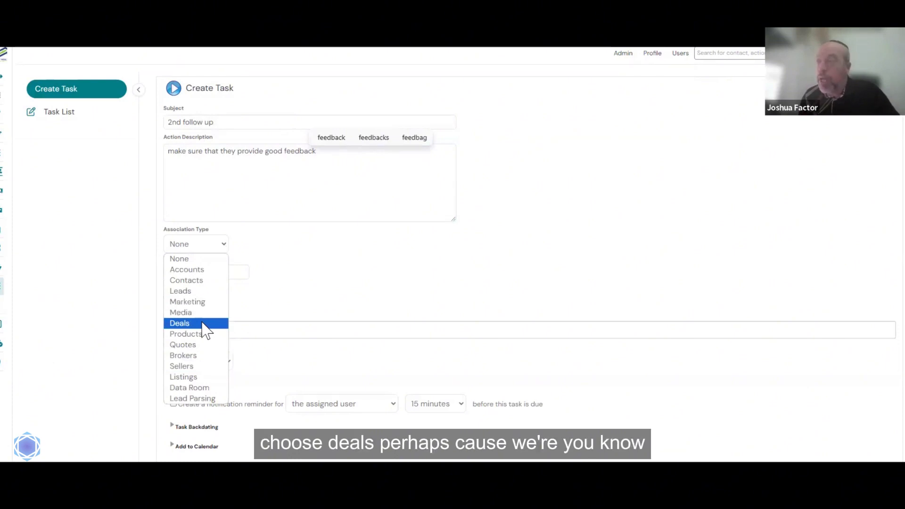
left_click(207, 293)
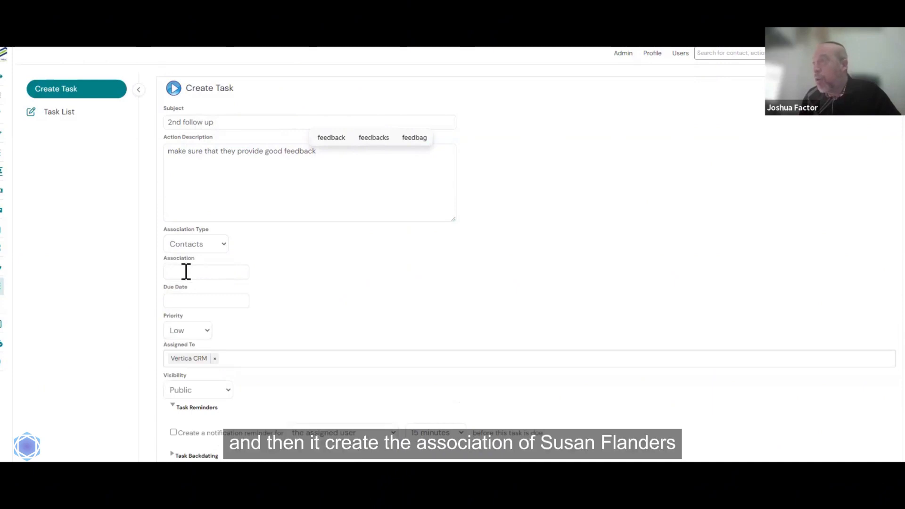
left_click(185, 271)
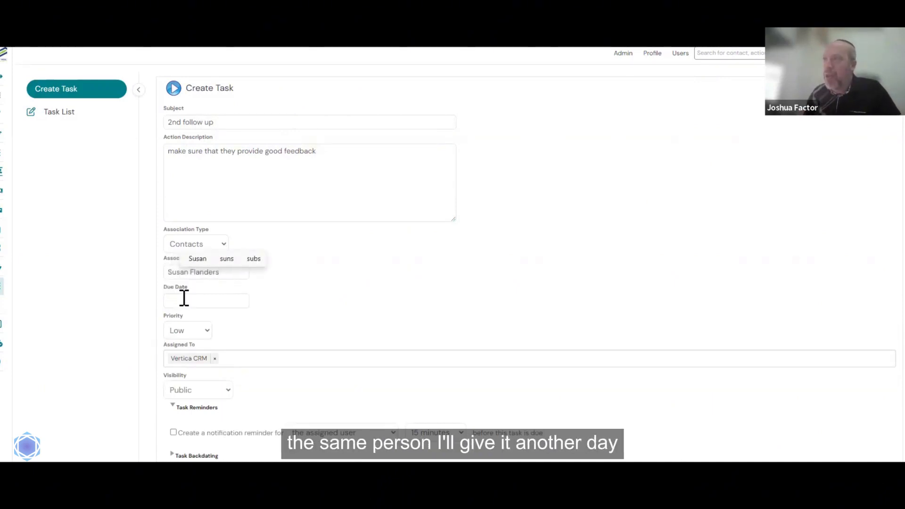
left_click(184, 298)
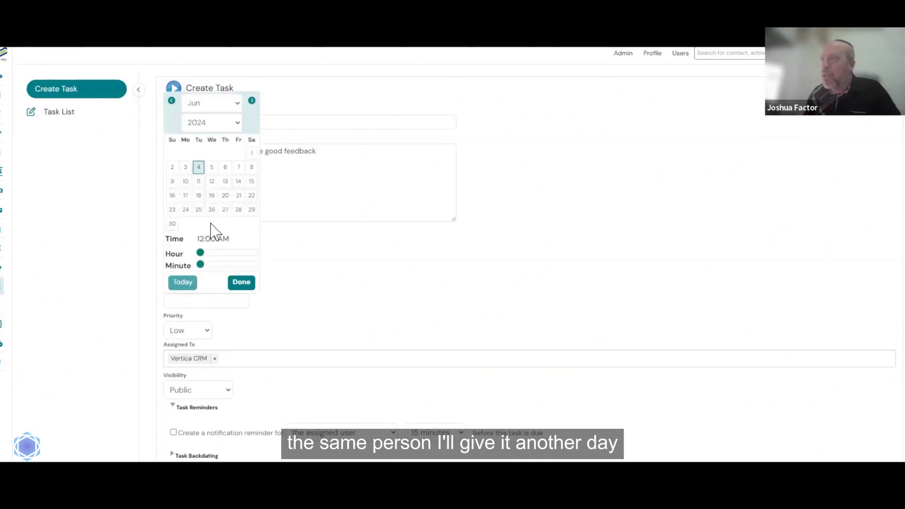
left_click(187, 183)
left_click(241, 282)
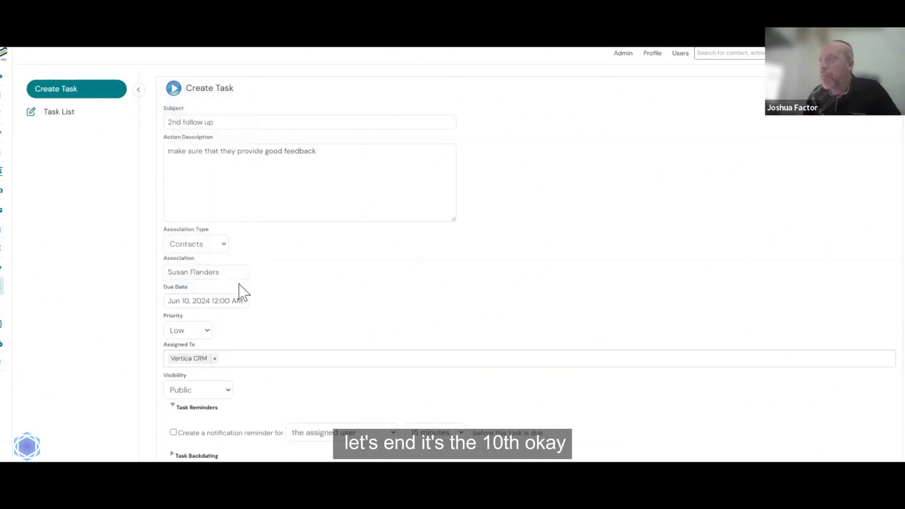
scroll(285, 368, "down", 2)
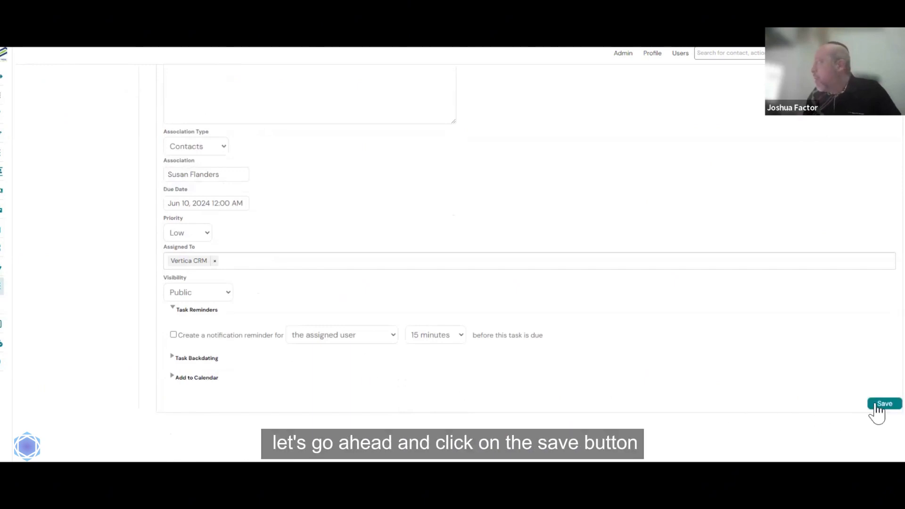
left_click(876, 405)
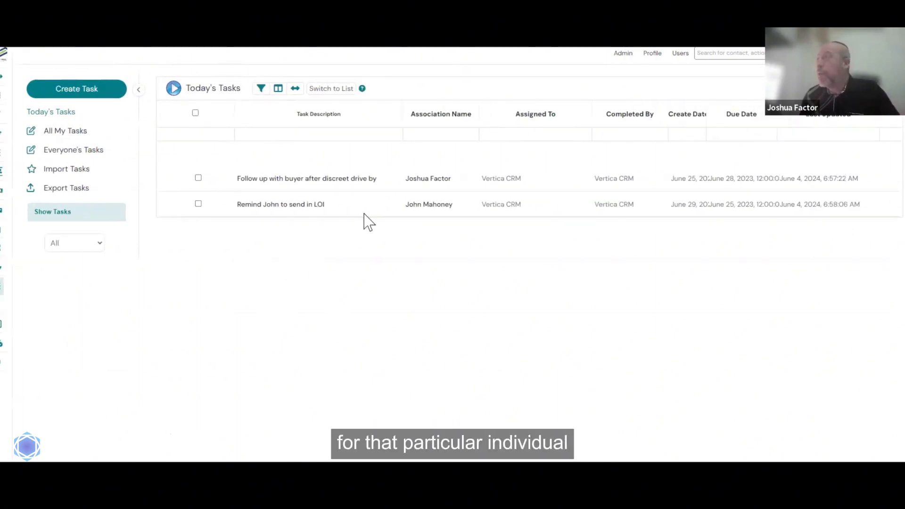
- Check a reminder task from Today's Tasks, then view All My Tasks and Everyone's Tasks
left_click(262, 205)
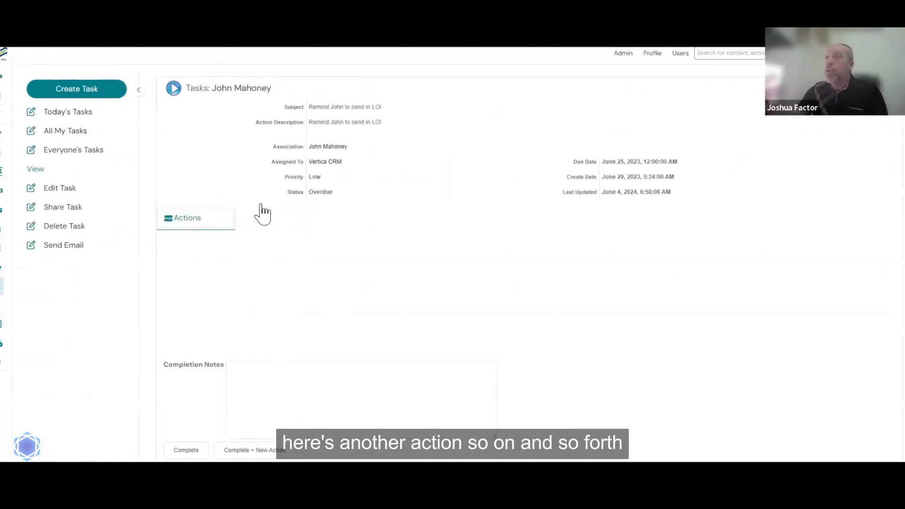
left_click(86, 116)
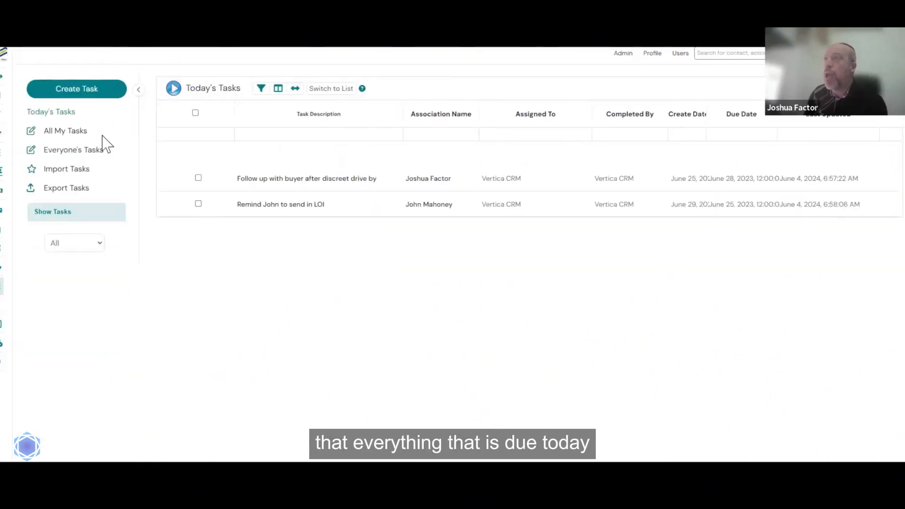
left_click(78, 137)
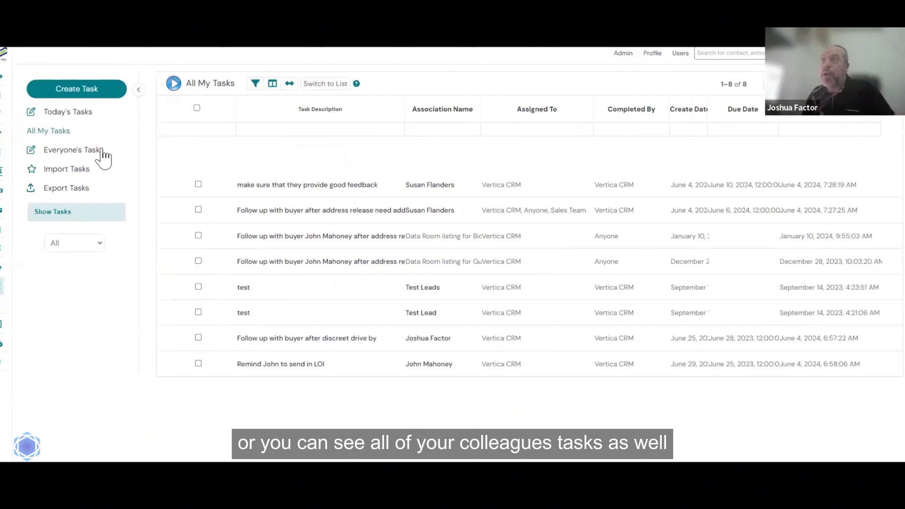
left_click(100, 150)
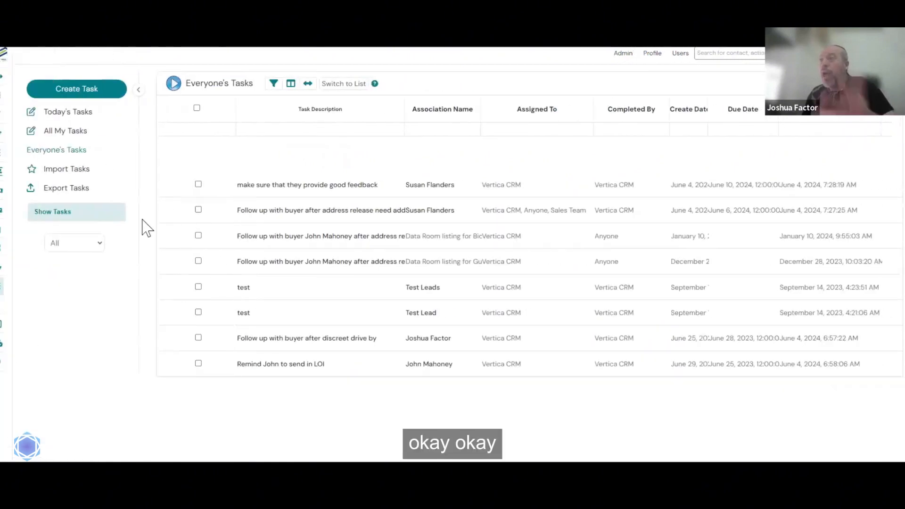